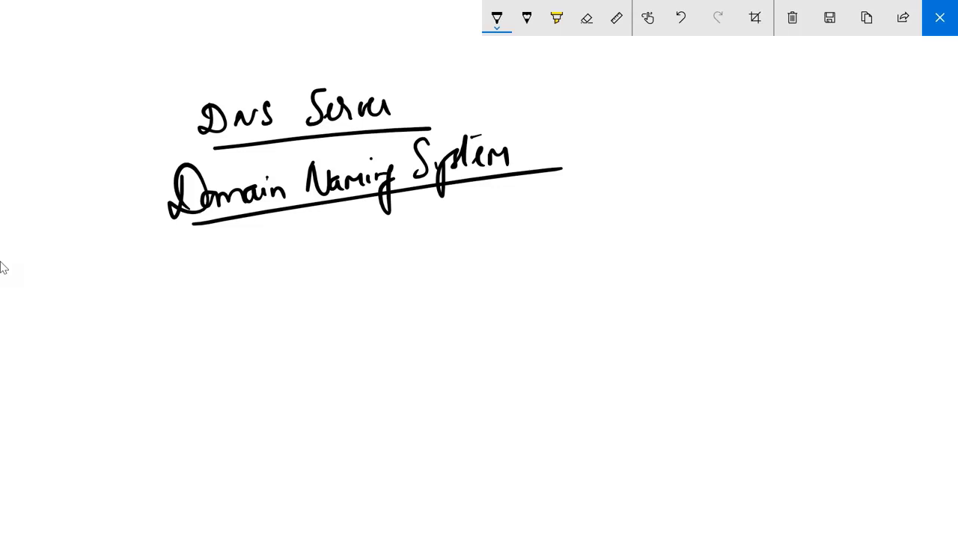
# Frame the "DNS Server" heading and handwrite an underlined "Names to IP addresses" line below "Domain Naming System".
pyautogui.moveTo(200, 79)
pyautogui.mouseDown()
pyautogui.moveTo(421, 112)
pyautogui.moveTo(421, 127)
pyautogui.mouseUp()
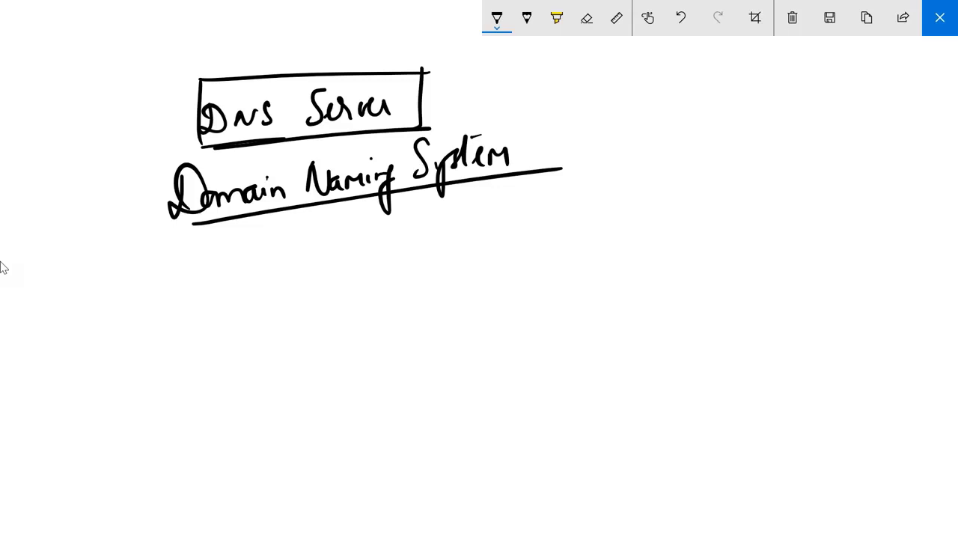
pyautogui.moveTo(168, 294)
pyautogui.mouseDown()
pyautogui.moveTo(199, 262)
pyautogui.moveTo(269, 279)
pyautogui.mouseUp()
pyautogui.moveTo(304, 231); pyautogui.dragTo(305, 268)
pyautogui.moveTo(313, 240); pyautogui.dragTo(325, 267)
pyautogui.moveTo(367, 229)
pyautogui.mouseDown()
pyautogui.moveTo(374, 265)
pyautogui.moveTo(422, 232)
pyautogui.moveTo(467, 222)
pyautogui.moveTo(573, 220)
pyautogui.mouseUp()
pyautogui.moveTo(219, 307); pyautogui.dragTo(554, 259)
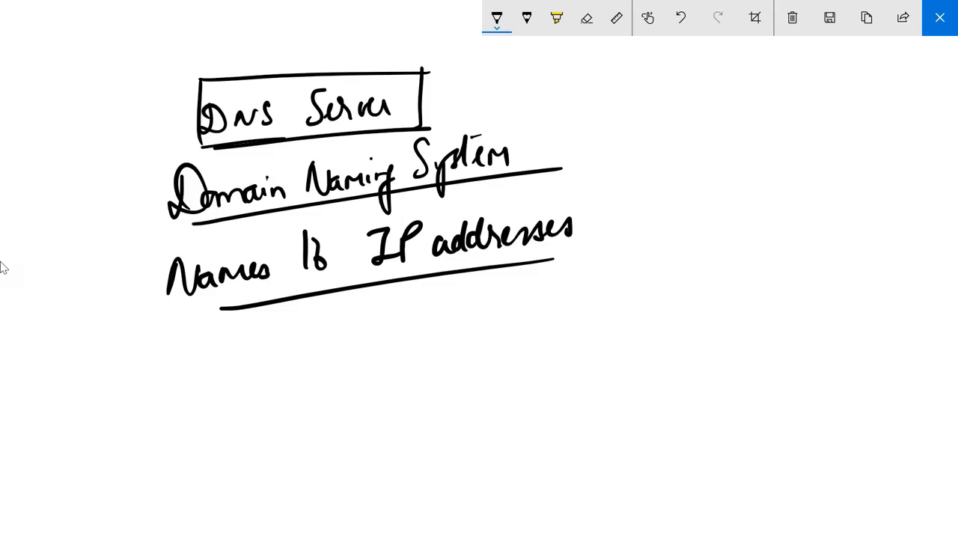
# Handwrite "TCP/IP" to the right of the DNS heading and underline it.
pyautogui.moveTo(638, 124); pyautogui.dragTo(677, 116)
pyautogui.moveTo(665, 121); pyautogui.dragTo(663, 148)
pyautogui.moveTo(698, 117); pyautogui.dragTo(691, 140)
pyautogui.moveTo(709, 138)
pyautogui.mouseDown()
pyautogui.moveTo(716, 117)
pyautogui.moveTo(729, 148)
pyautogui.mouseUp()
pyautogui.moveTo(746, 132); pyautogui.dragTo(793, 104)
pyautogui.moveTo(651, 160); pyautogui.dragTo(841, 137)
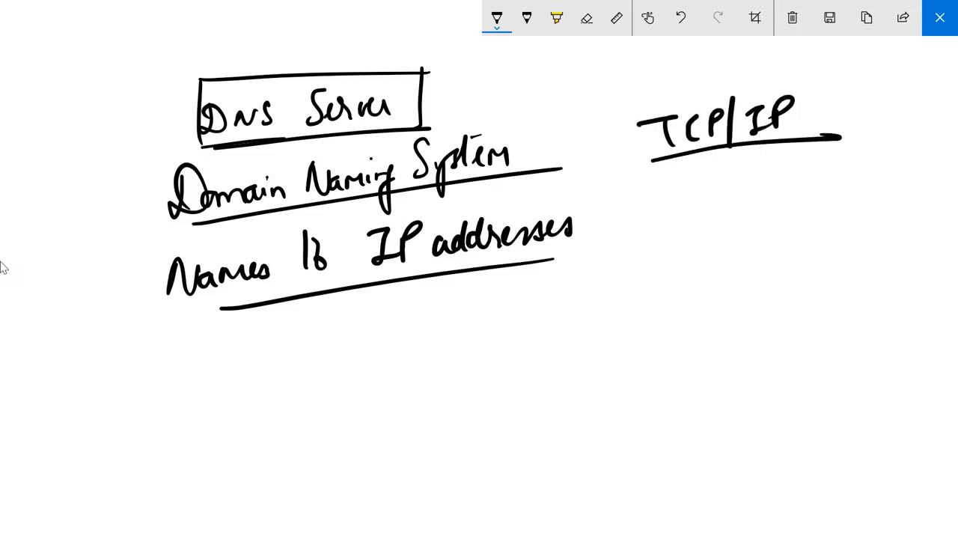
# Handwrite the sample address 192.168.0.1 below "TCP/IP" and underline it.
pyautogui.moveTo(629, 253); pyautogui.dragTo(629, 284)
pyautogui.moveTo(648, 257)
pyautogui.mouseDown()
pyautogui.moveTo(652, 274)
pyautogui.moveTo(688, 273)
pyautogui.mouseUp()
pyautogui.moveTo(698, 247); pyautogui.dragTo(696, 271)
pyautogui.moveTo(713, 245)
pyautogui.mouseDown()
pyautogui.moveTo(706, 272)
pyautogui.moveTo(712, 265)
pyautogui.mouseUp()
pyautogui.moveTo(738, 244)
pyautogui.mouseDown()
pyautogui.moveTo(730, 257)
pyautogui.moveTo(758, 244)
pyautogui.mouseUp()
pyautogui.click(749, 261)
pyautogui.click(775, 261)
pyautogui.moveTo(790, 241); pyautogui.dragTo(790, 262)
pyautogui.moveTo(632, 302); pyautogui.dragTo(823, 281)
# Handwrite the word "Website" below the 192.168.0.1 address and underline it.
pyautogui.moveTo(640, 362); pyautogui.dragTo(676, 386)
pyautogui.moveTo(690, 360); pyautogui.dragTo(703, 386)
pyautogui.moveTo(716, 370)
pyautogui.mouseDown()
pyautogui.moveTo(718, 388)
pyautogui.moveTo(727, 384)
pyautogui.mouseUp()
pyautogui.moveTo(741, 353)
pyautogui.mouseDown()
pyautogui.moveTo(742, 383)
pyautogui.moveTo(757, 356)
pyautogui.mouseUp()
pyautogui.moveTo(754, 377); pyautogui.dragTo(776, 386)
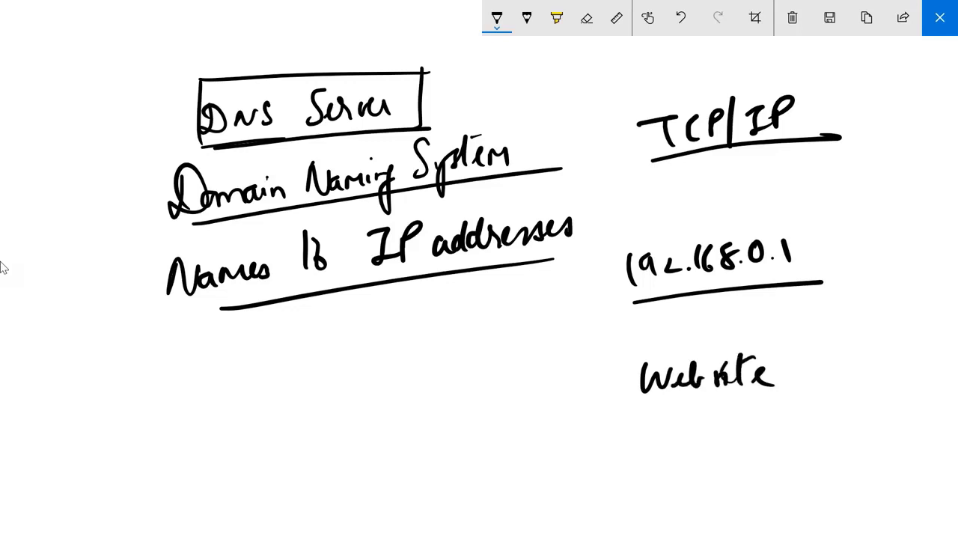
pyautogui.moveTo(654, 406); pyautogui.dragTo(783, 388)
# Label the 192.168.0.1 address with an underlined "IP address" above it and draw a box around the number.
pyautogui.moveTo(776, 181)
pyautogui.mouseDown()
pyautogui.moveTo(779, 214)
pyautogui.moveTo(907, 196)
pyautogui.mouseUp()
pyautogui.moveTo(772, 217); pyautogui.dragTo(902, 212)
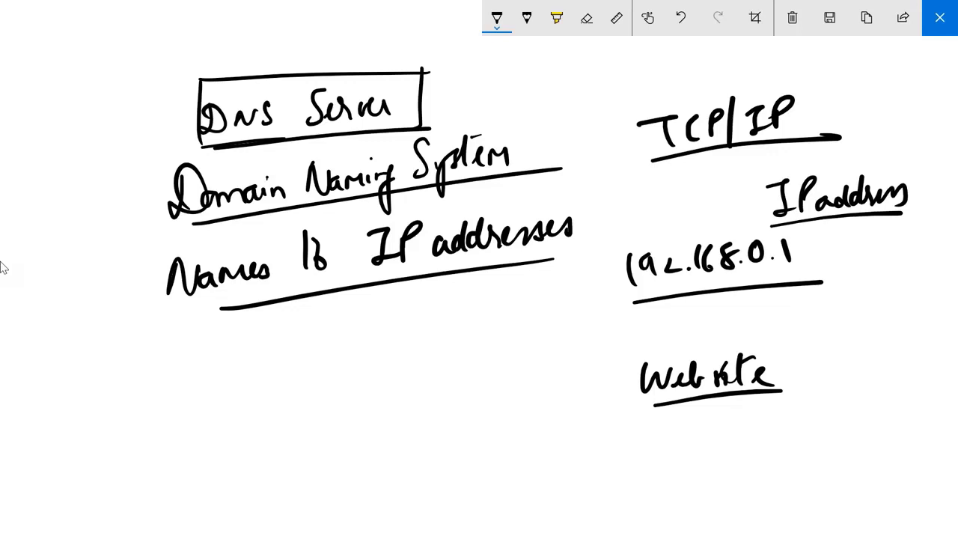
pyautogui.moveTo(606, 238)
pyautogui.mouseDown()
pyautogui.moveTo(624, 306)
pyautogui.moveTo(771, 221)
pyautogui.moveTo(807, 217)
pyautogui.mouseUp()
pyautogui.moveTo(799, 221); pyautogui.dragTo(806, 283)
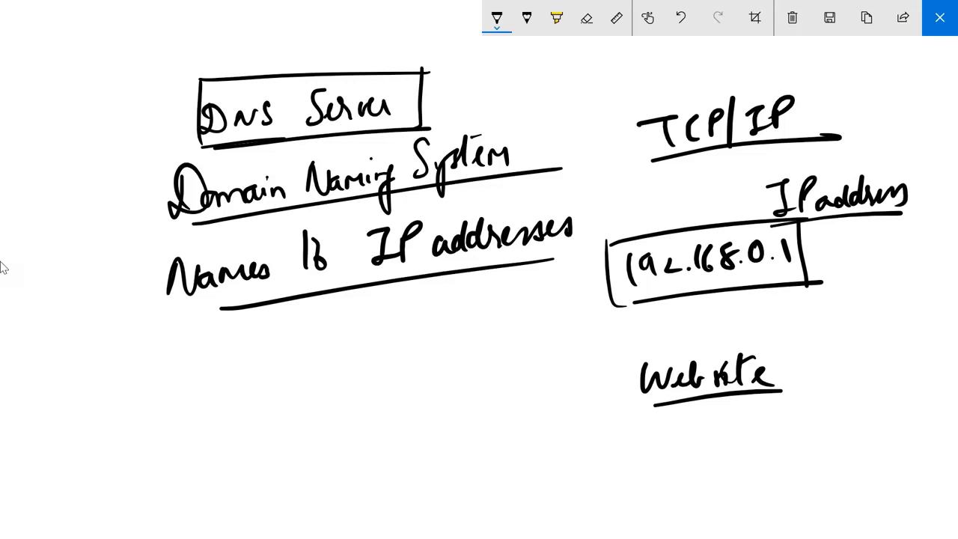
# Handwrite "Client1" and "DC1" below the names line and "google.com" above the heading, underlining all three.
pyautogui.moveTo(119, 356)
pyautogui.mouseDown()
pyautogui.moveTo(132, 389)
pyautogui.moveTo(232, 362)
pyautogui.mouseUp()
pyautogui.moveTo(335, 314); pyautogui.dragTo(323, 353)
pyautogui.moveTo(372, 317); pyautogui.dragTo(379, 335)
pyautogui.moveTo(386, 314); pyautogui.dragTo(396, 334)
pyautogui.moveTo(323, 367); pyautogui.dragTo(415, 337)
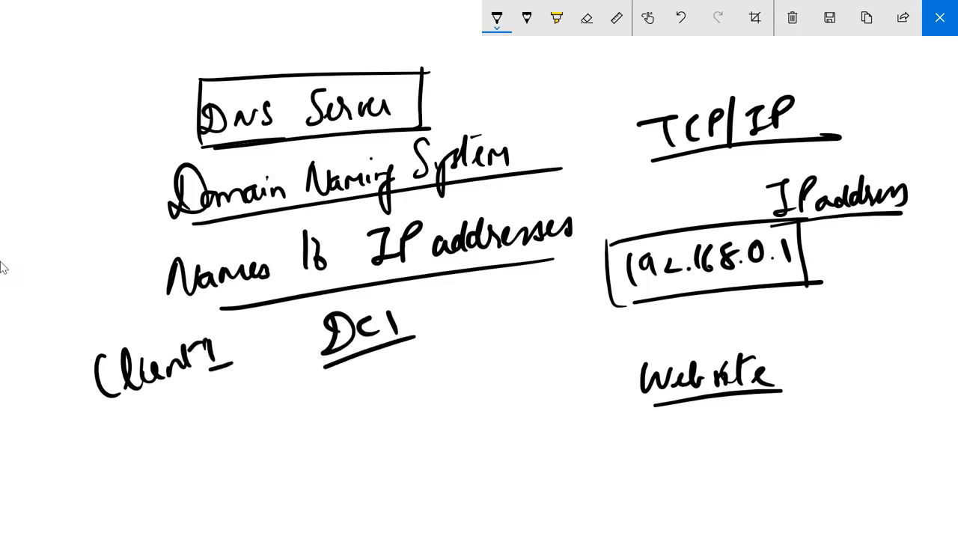
pyautogui.moveTo(58, 57)
pyautogui.mouseDown()
pyautogui.moveTo(65, 95)
pyautogui.moveTo(117, 27)
pyautogui.moveTo(187, 19)
pyautogui.mouseUp()
pyautogui.moveTo(75, 93); pyautogui.dragTo(236, 26)
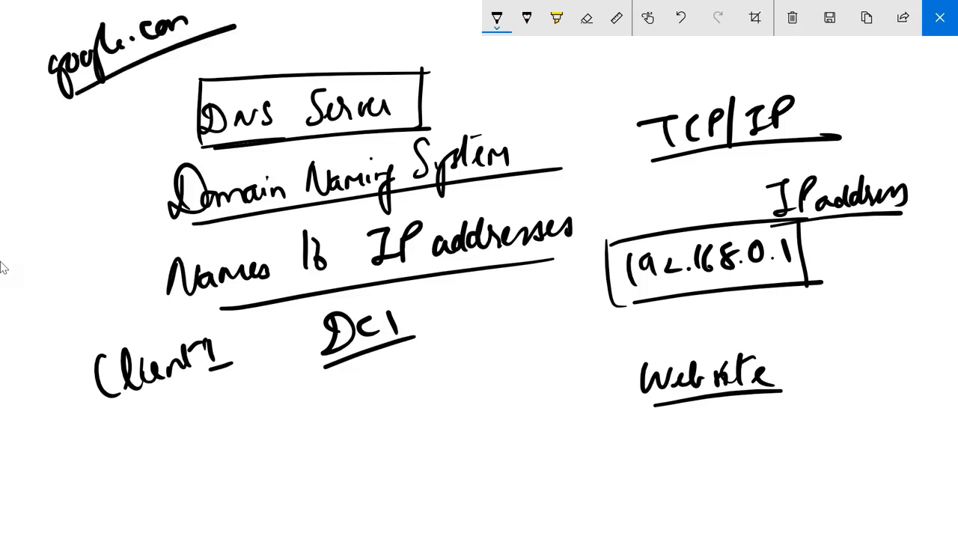
# Handwrite the example command "ping Client1.Test.com" below "Client1" and underline the host name.
pyautogui.moveTo(141, 427)
pyautogui.mouseDown()
pyautogui.moveTo(148, 471)
pyautogui.moveTo(154, 439)
pyautogui.mouseUp()
pyautogui.moveTo(163, 419); pyautogui.dragTo(183, 462)
pyautogui.moveTo(232, 427)
pyautogui.mouseDown()
pyautogui.moveTo(242, 404)
pyautogui.moveTo(241, 434)
pyautogui.mouseUp()
pyautogui.moveTo(259, 427)
pyautogui.mouseDown()
pyautogui.moveTo(326, 405)
pyautogui.moveTo(344, 411)
pyautogui.mouseUp()
pyautogui.moveTo(326, 413); pyautogui.dragTo(349, 411)
pyautogui.moveTo(352, 409); pyautogui.dragTo(353, 410)
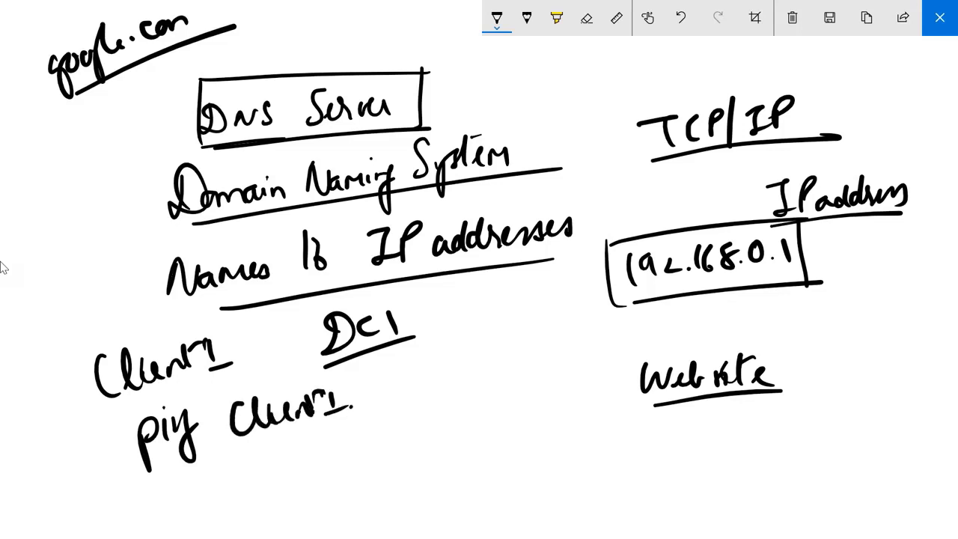
pyautogui.moveTo(364, 374); pyautogui.dragTo(367, 404)
pyautogui.moveTo(365, 374); pyautogui.dragTo(407, 396)
pyautogui.moveTo(406, 364); pyautogui.dragTo(408, 391)
pyautogui.moveTo(410, 369); pyautogui.dragTo(494, 364)
pyautogui.moveTo(243, 453); pyautogui.dragTo(524, 383)
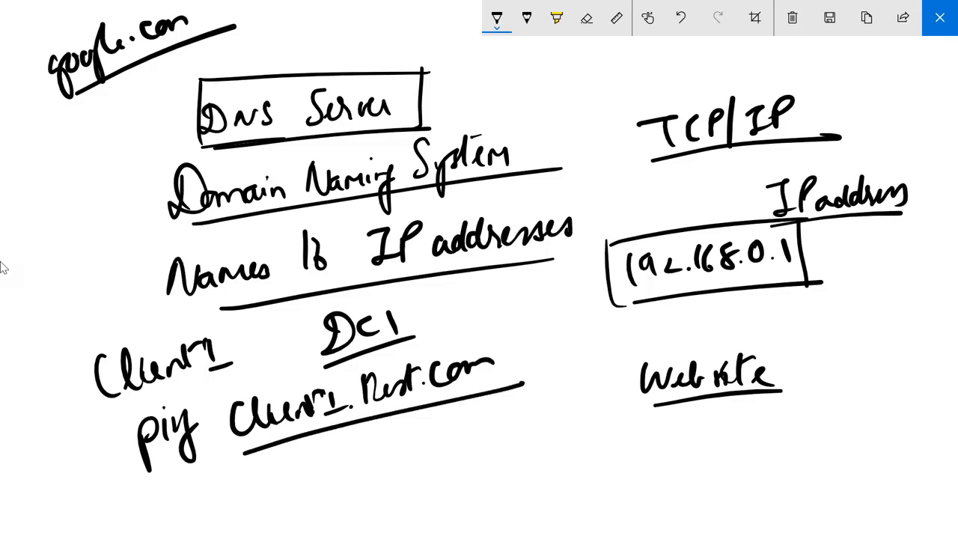
# Draw an arrow from the ping example's host name to an underlined "IP address".
pyautogui.moveTo(347, 432)
pyautogui.mouseDown()
pyautogui.moveTo(367, 471)
pyautogui.moveTo(409, 469)
pyautogui.mouseUp()
pyautogui.moveTo(404, 455)
pyautogui.mouseDown()
pyautogui.moveTo(410, 474)
pyautogui.moveTo(453, 441)
pyautogui.mouseUp()
pyautogui.moveTo(451, 442)
pyautogui.mouseDown()
pyautogui.moveTo(449, 474)
pyautogui.moveTo(458, 470)
pyautogui.mouseUp()
pyautogui.moveTo(482, 443); pyautogui.dragTo(477, 470)
pyautogui.moveTo(476, 438)
pyautogui.mouseDown()
pyautogui.moveTo(485, 458)
pyautogui.moveTo(518, 463)
pyautogui.moveTo(525, 432)
pyautogui.mouseUp()
pyautogui.moveTo(533, 452)
pyautogui.mouseDown()
pyautogui.moveTo(538, 441)
pyautogui.moveTo(603, 435)
pyautogui.mouseUp()
pyautogui.moveTo(473, 485); pyautogui.dragTo(609, 451)
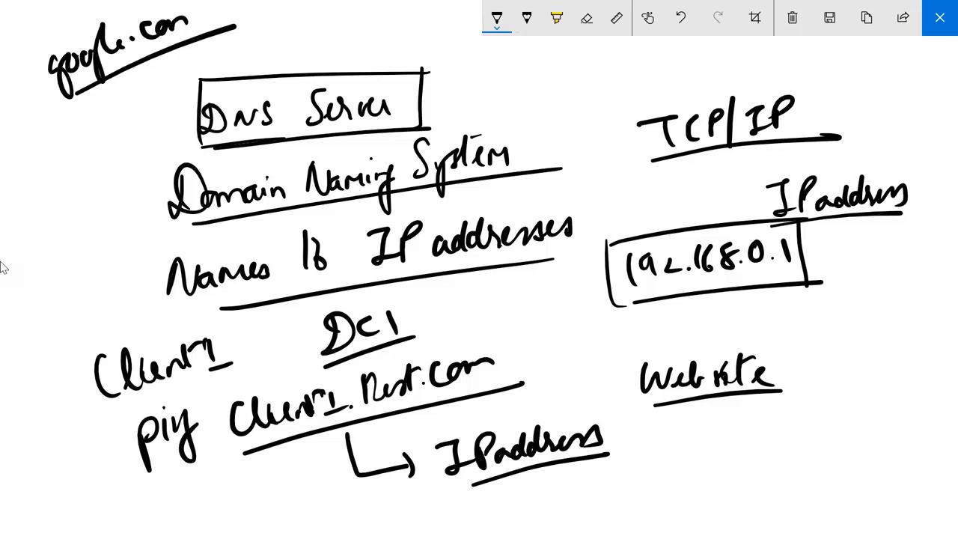
# Handwrite "Name Resolution" to the right of the "DNS Server" box and underline it.
pyautogui.moveTo(470, 66)
pyautogui.mouseDown()
pyautogui.moveTo(472, 106)
pyautogui.moveTo(497, 64)
pyautogui.mouseUp()
pyautogui.moveTo(515, 79)
pyautogui.mouseDown()
pyautogui.moveTo(512, 93)
pyautogui.moveTo(525, 92)
pyautogui.mouseUp()
pyautogui.moveTo(528, 74)
pyautogui.mouseDown()
pyautogui.moveTo(537, 92)
pyautogui.moveTo(551, 87)
pyautogui.mouseUp()
pyautogui.moveTo(553, 81); pyautogui.dragTo(584, 91)
pyautogui.moveTo(586, 53); pyautogui.dragTo(608, 89)
pyautogui.moveTo(611, 78)
pyautogui.mouseDown()
pyautogui.moveTo(626, 83)
pyautogui.moveTo(682, 43)
pyautogui.moveTo(684, 73)
pyautogui.mouseUp()
pyautogui.moveTo(682, 49)
pyautogui.mouseDown()
pyautogui.moveTo(698, 39)
pyautogui.moveTo(710, 70)
pyautogui.mouseUp()
pyautogui.moveTo(713, 63); pyautogui.dragTo(744, 65)
pyautogui.moveTo(505, 124); pyautogui.dragTo(741, 69)
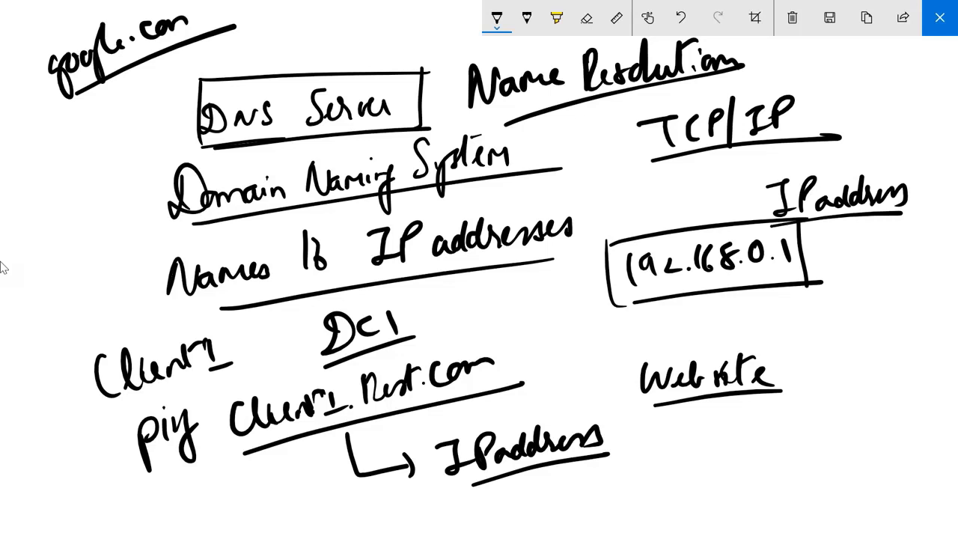
# Circle the word "Names" in the "Names to IP addresses" line.
pyautogui.moveTo(149, 250)
pyautogui.mouseDown()
pyautogui.moveTo(154, 324)
pyautogui.moveTo(276, 211)
pyautogui.moveTo(302, 288)
pyautogui.mouseUp()
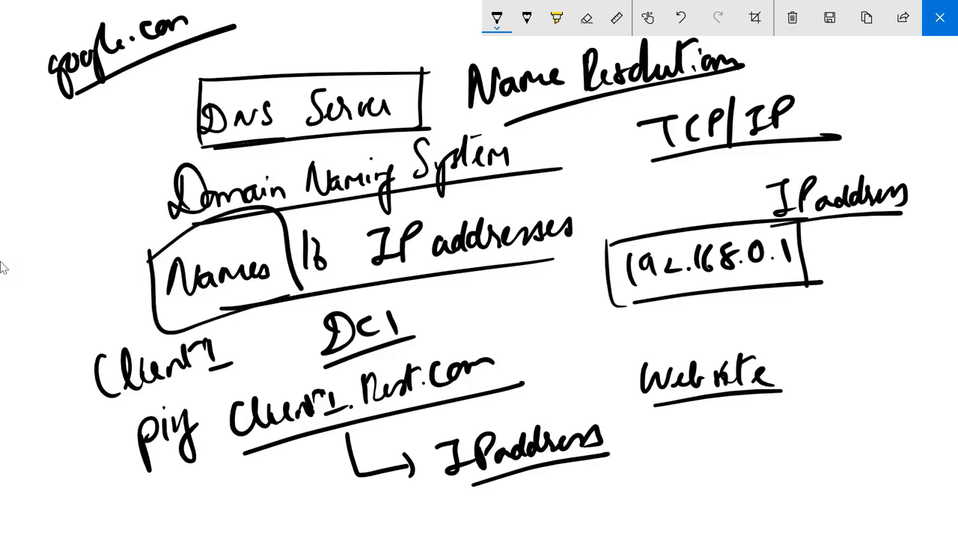
pyautogui.moveTo(494, 329)
pyautogui.mouseDown()
pyautogui.moveTo(528, 352)
pyautogui.moveTo(553, 314)
pyautogui.moveTo(582, 323)
pyautogui.moveTo(596, 309)
pyautogui.moveTo(751, 313)
pyautogui.mouseUp()
pyautogui.moveTo(541, 366); pyautogui.dragTo(776, 323)
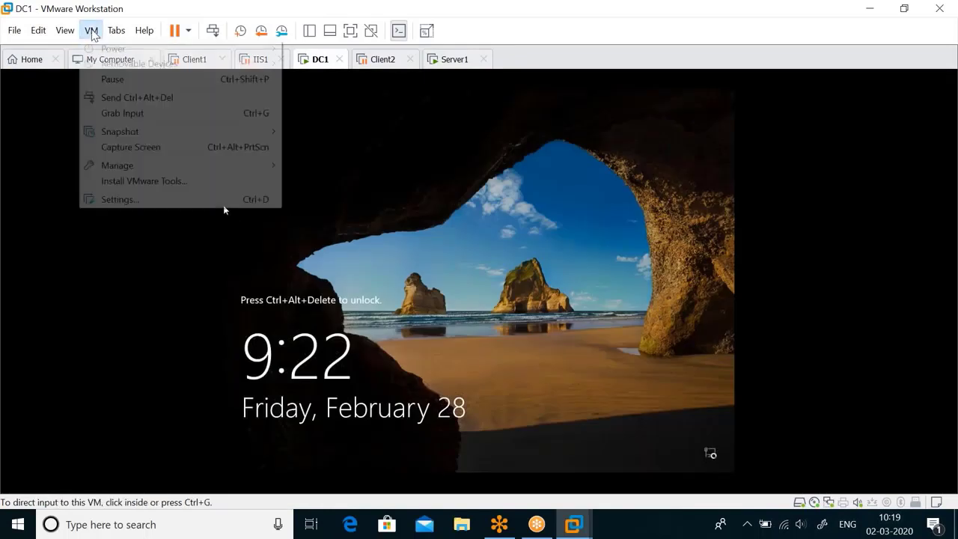
# In VMware Workstation, unlock the DC1 machine with the administrator password and close Active Directory Users and Computers.
pyautogui.click(137, 97)
pyautogui.click(475, 326)
pyautogui.write('***')
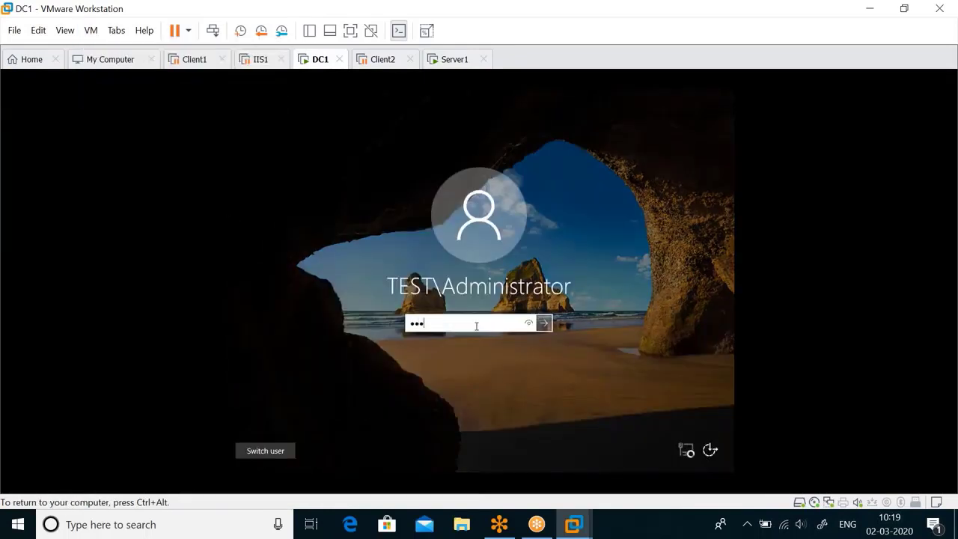
pyautogui.press('Return')
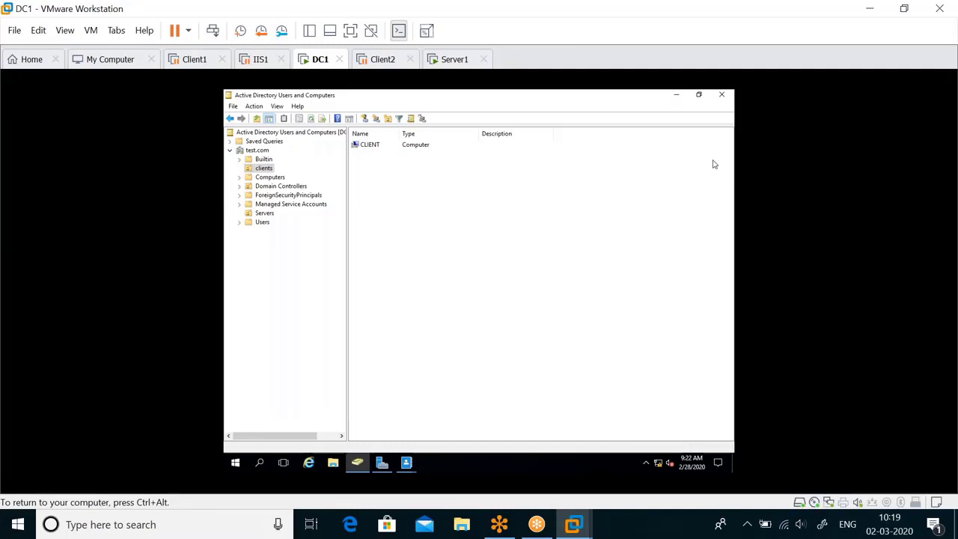
pyautogui.click(726, 97)
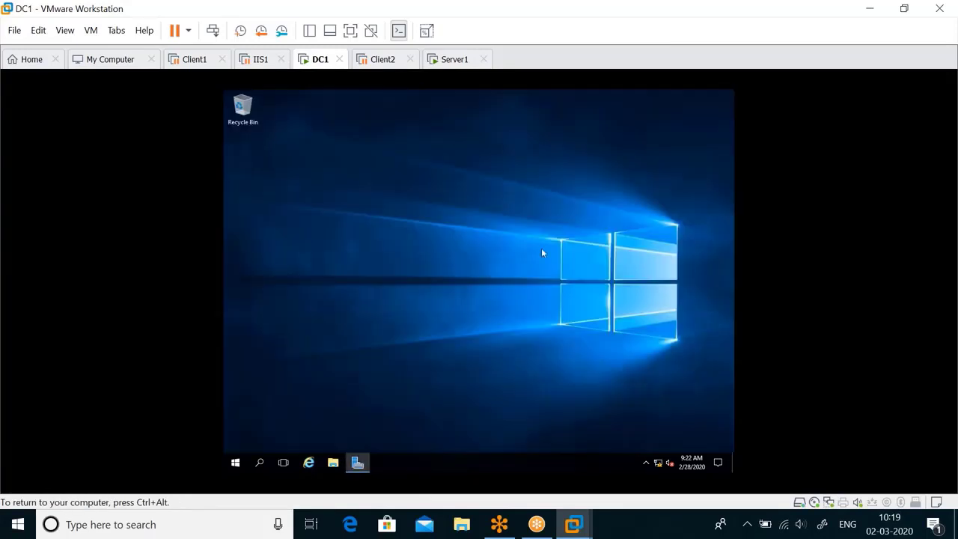
# Open DNS Manager from Server Manager and display the records of the test.com forward lookup zone on server DC.
pyautogui.click(357, 462)
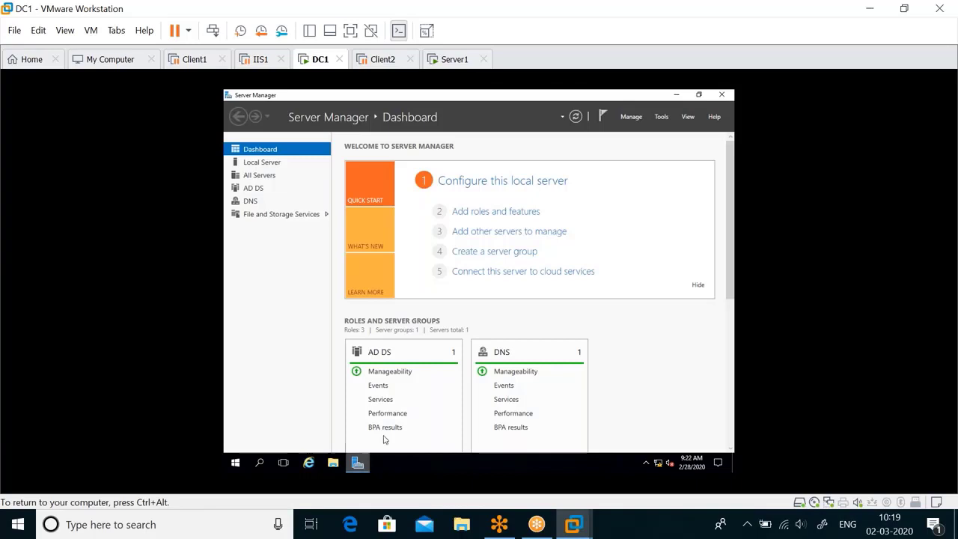
pyautogui.click(661, 117)
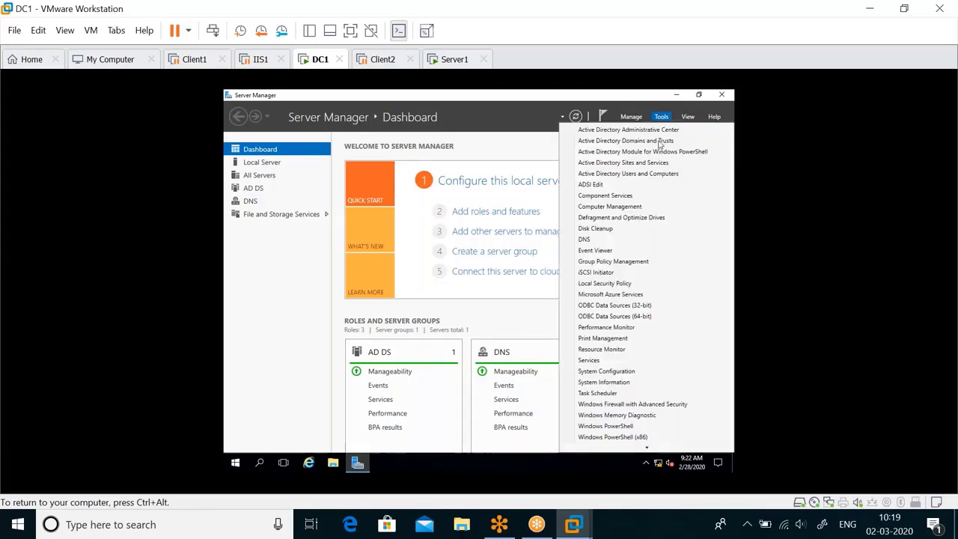
pyautogui.click(615, 240)
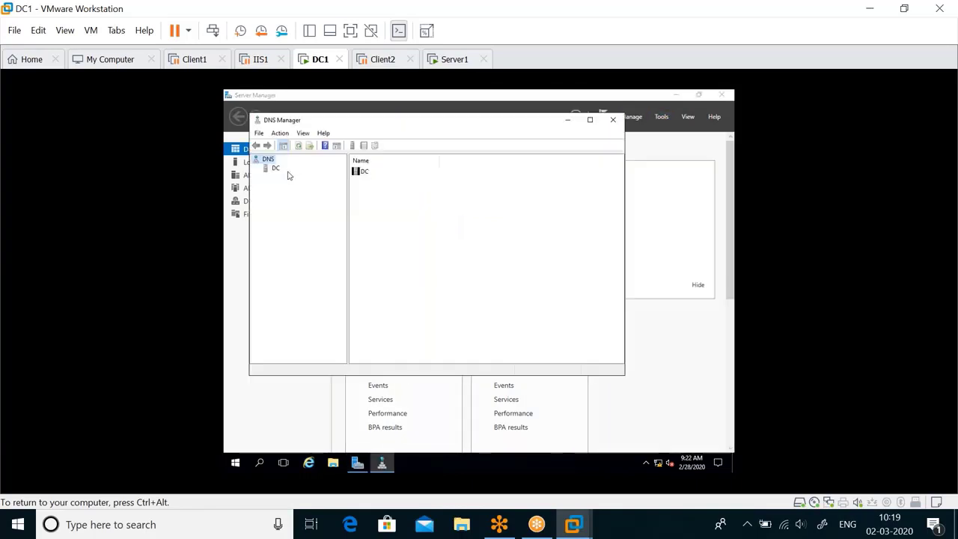
pyautogui.doubleClick(273, 173)
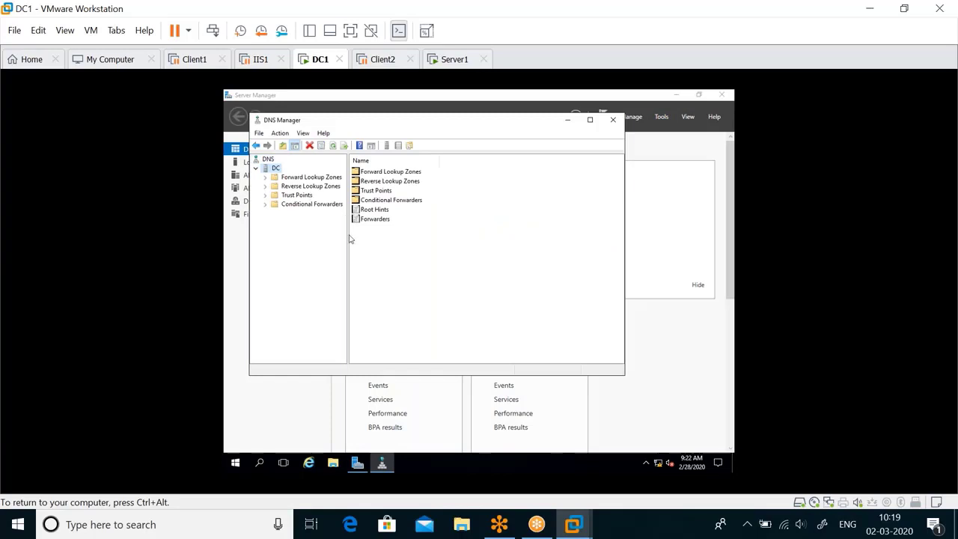
pyautogui.doubleClick(310, 177)
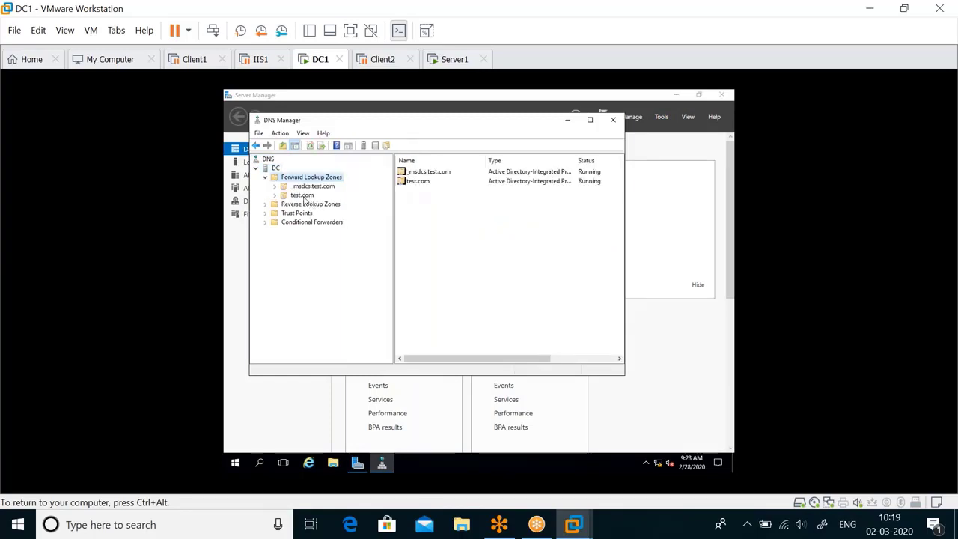
pyautogui.click(300, 195)
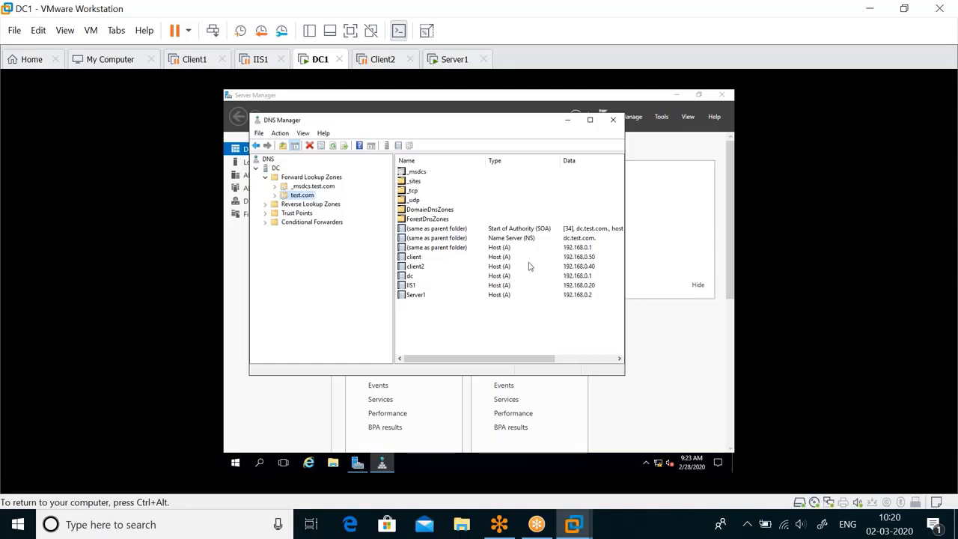
# Examine the host (A) records of client, client2, dc and IIS1 in the test.com zone.
pyautogui.click(416, 258)
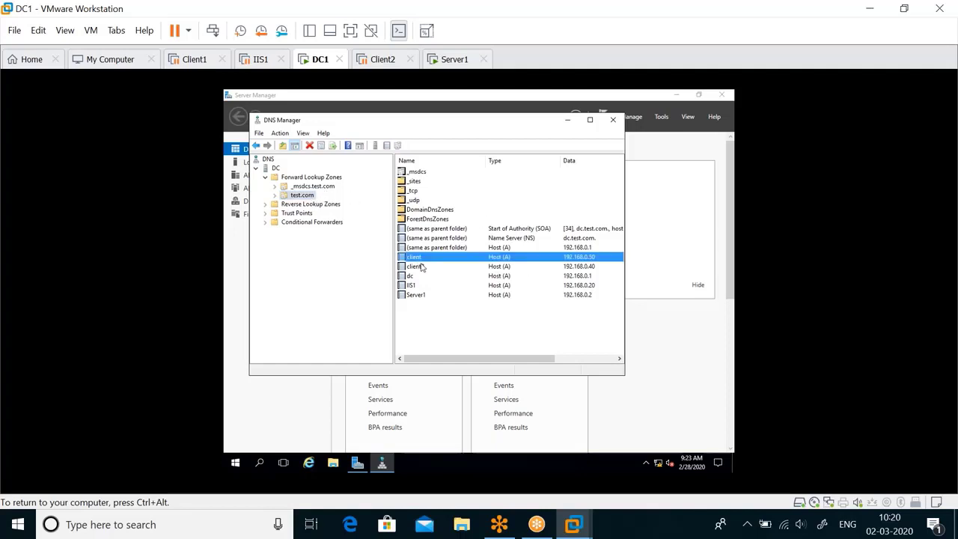
pyautogui.click(420, 268)
pyautogui.click(414, 276)
pyautogui.click(410, 287)
pyautogui.click(414, 276)
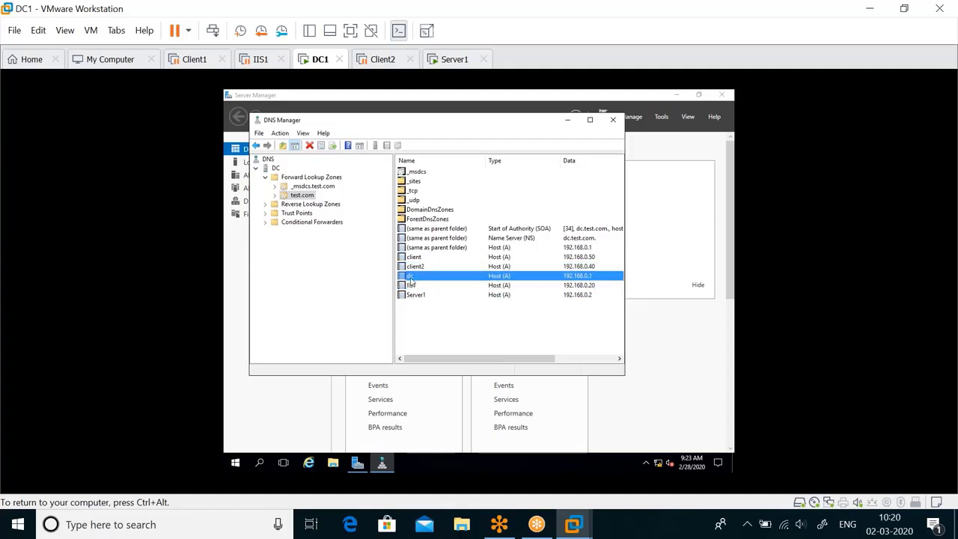
pyautogui.click(417, 267)
pyautogui.click(418, 276)
# Switch to the Server1 machine, close its browser window and open Network Connections by running ncpa.cpl.
pyautogui.click(458, 60)
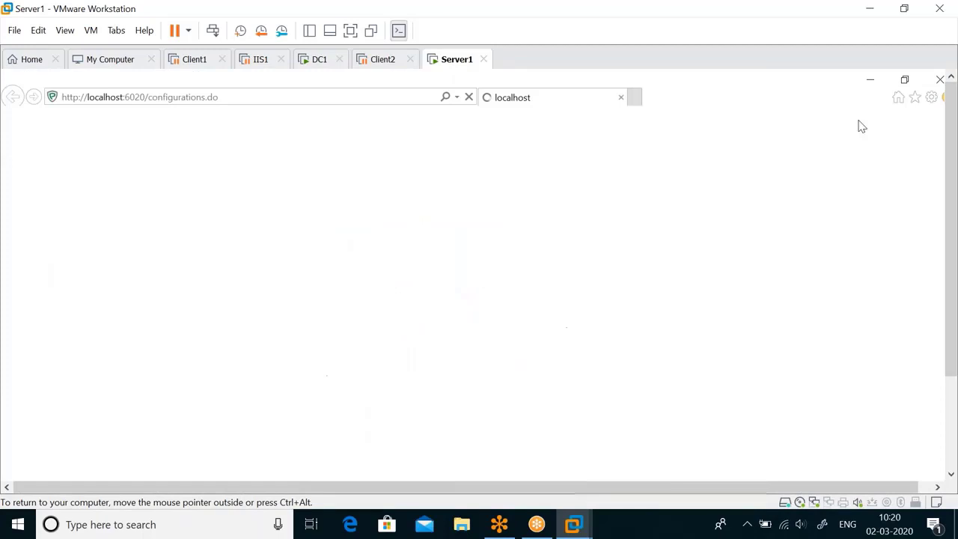
pyautogui.click(940, 76)
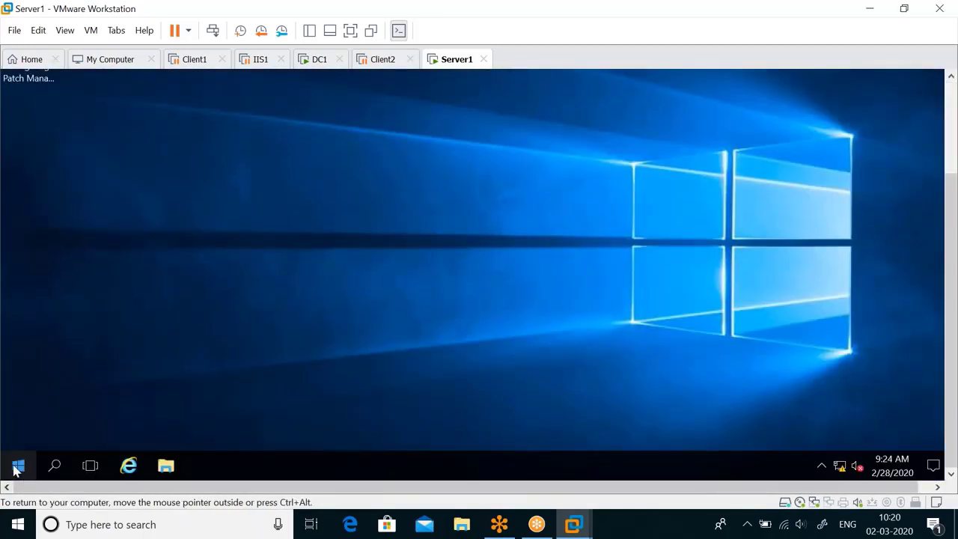
pyautogui.rightClick(17, 466)
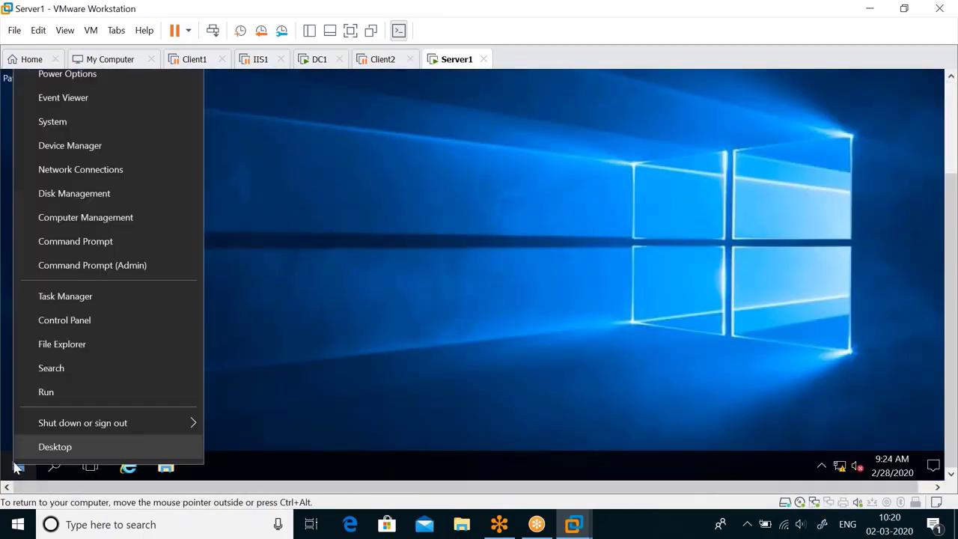
pyautogui.click(86, 397)
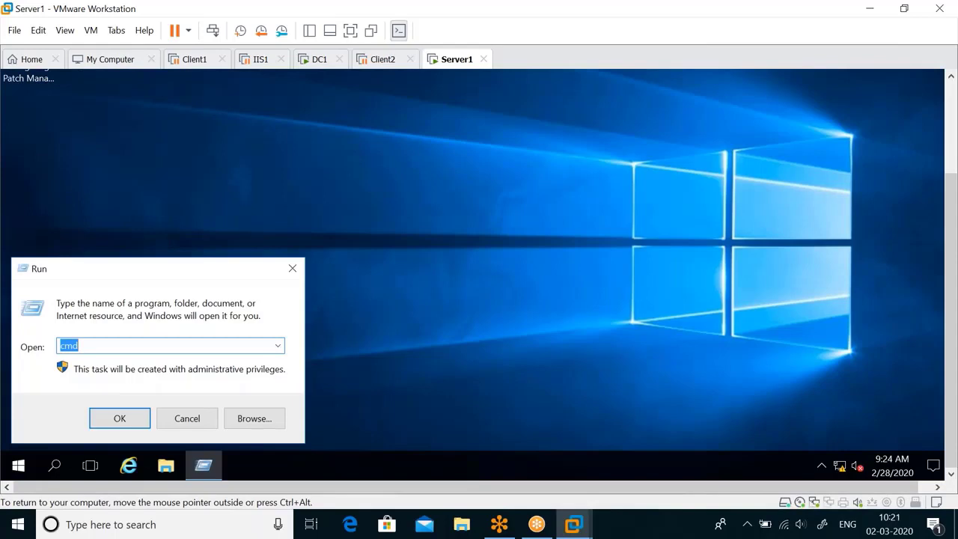
pyautogui.press('BackSpace')
pyautogui.write('ncpa.cpl')
pyautogui.press('Return')
# Open the TCP/IPv4 properties of Ethernet0 and view the DNS page of its advanced TCP/IP settings.
pyautogui.doubleClick(274, 190)
pyautogui.click(359, 367)
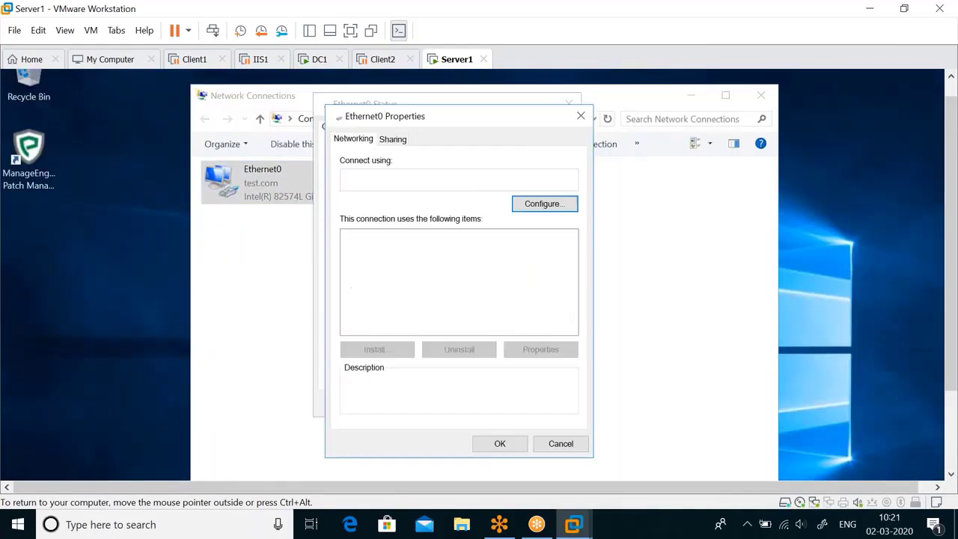
pyautogui.click(488, 275)
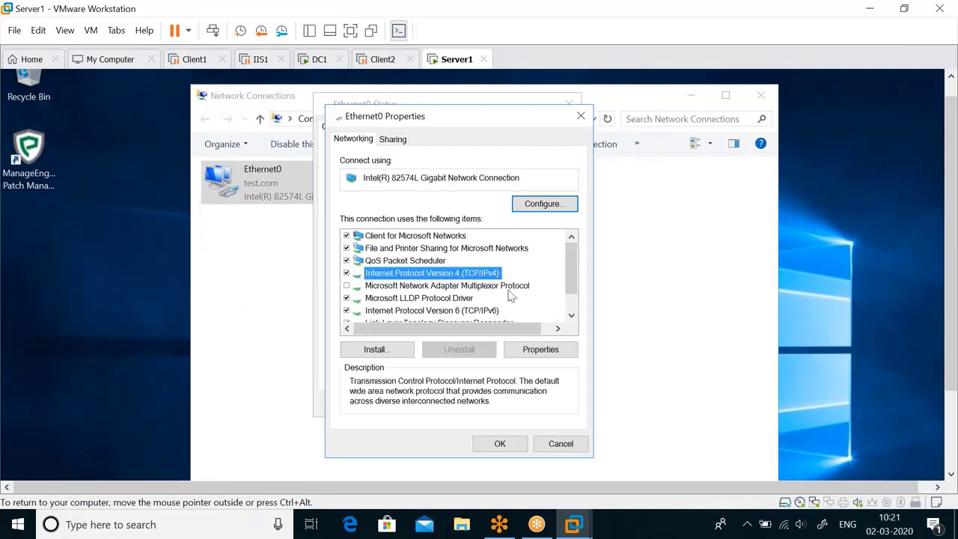
pyautogui.click(547, 349)
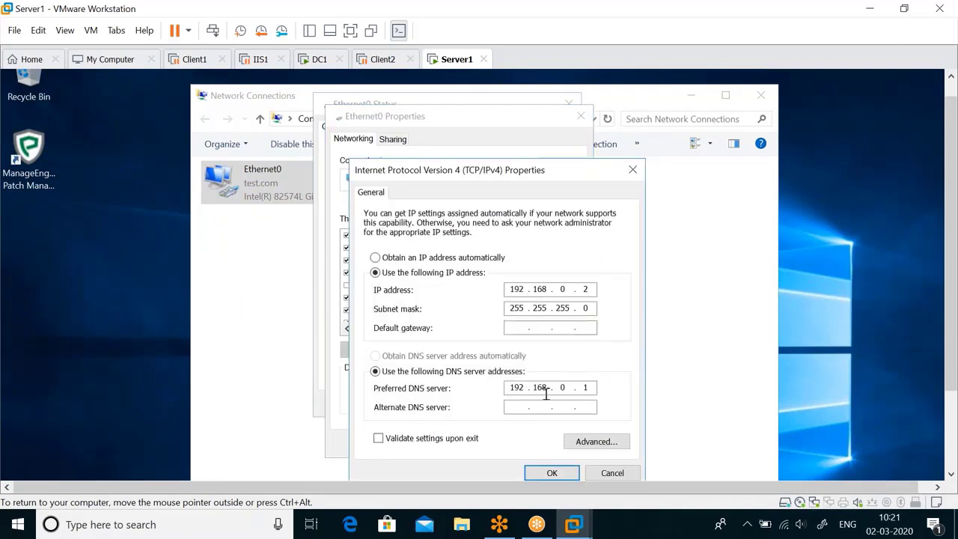
pyautogui.scroll(-3, 951, 287)
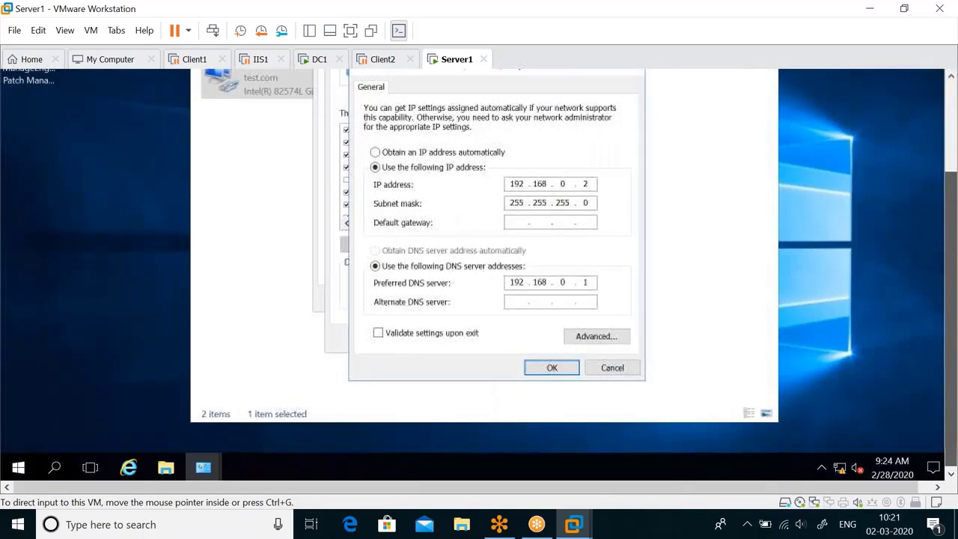
pyautogui.click(596, 336)
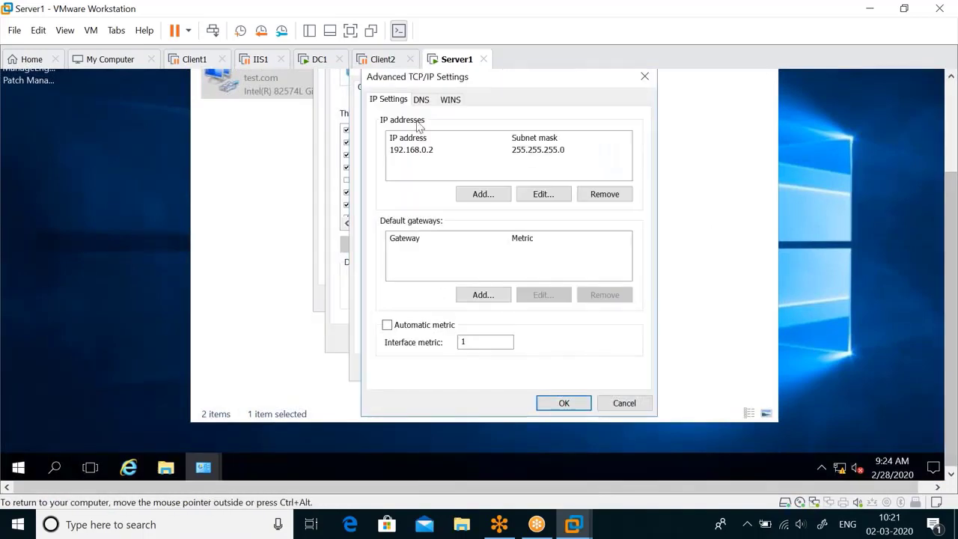
pyautogui.click(420, 103)
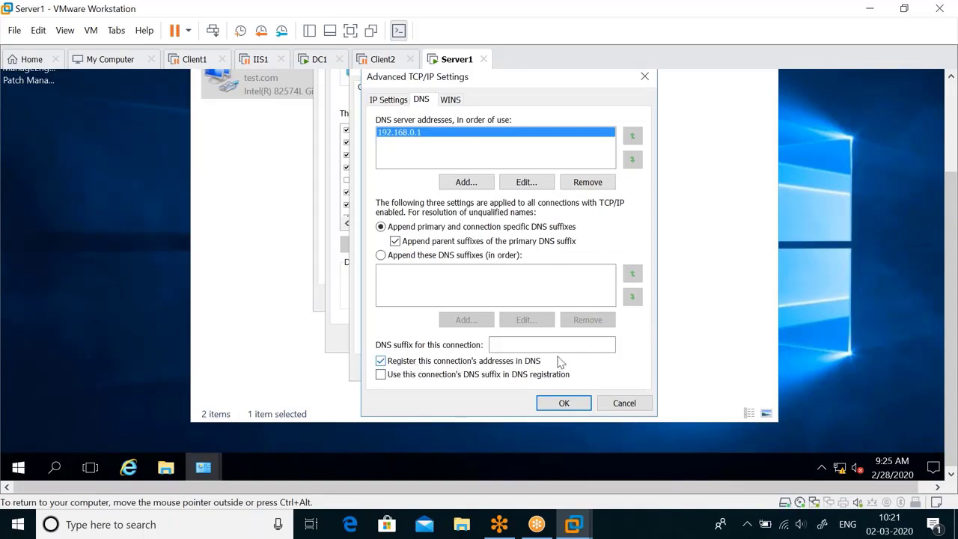
# Review Ethernet0's IP settings and preferred DNS server address, and reopen the DNS page of its advanced TCP/IP settings.
pyautogui.click(383, 100)
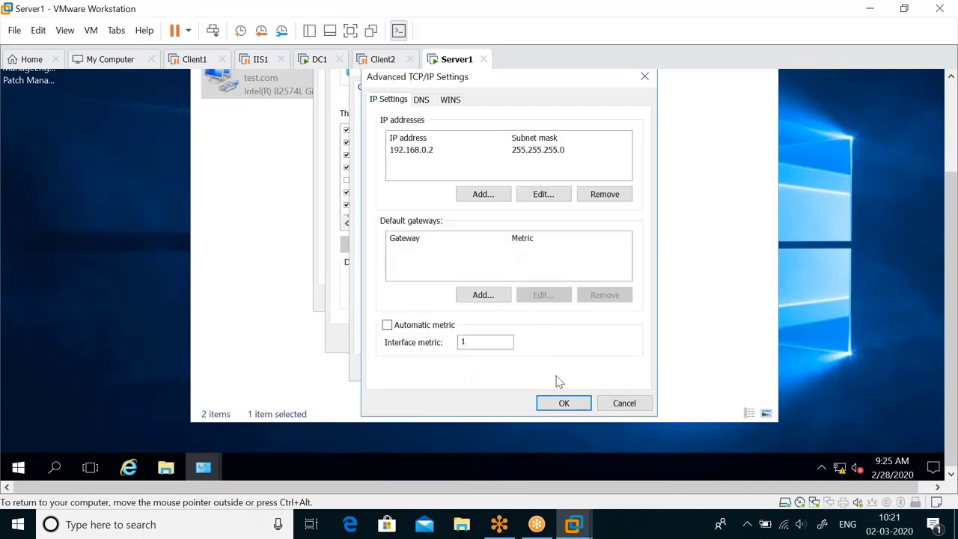
pyautogui.click(561, 403)
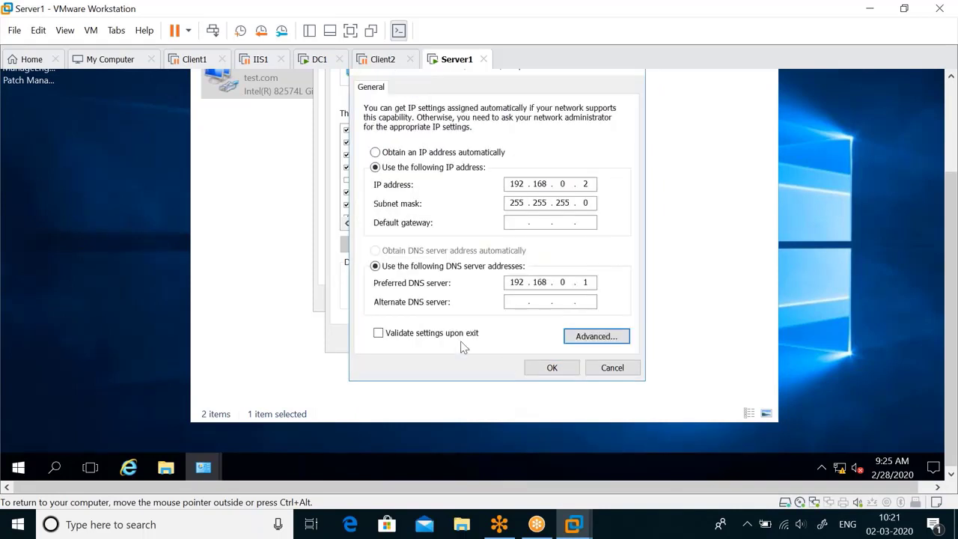
pyautogui.doubleClick(591, 282)
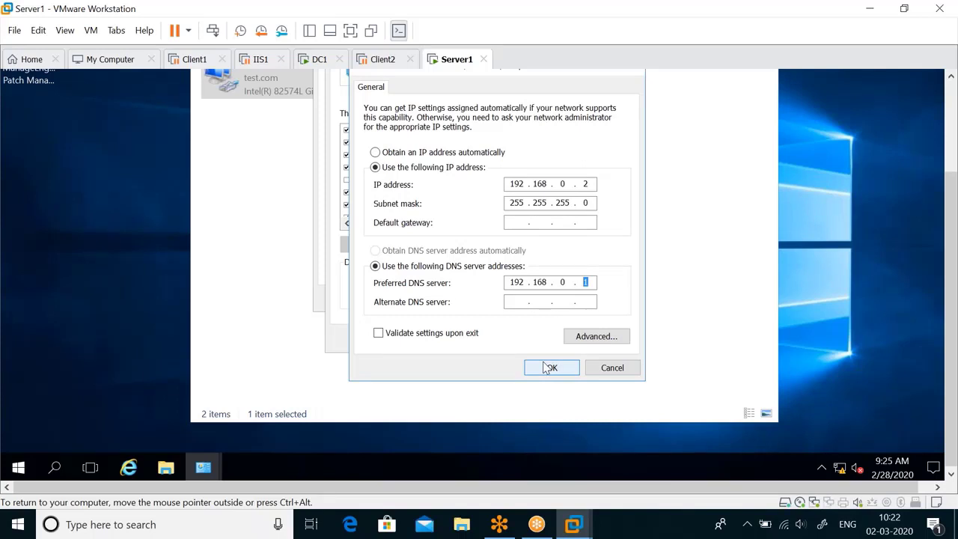
pyautogui.click(560, 335)
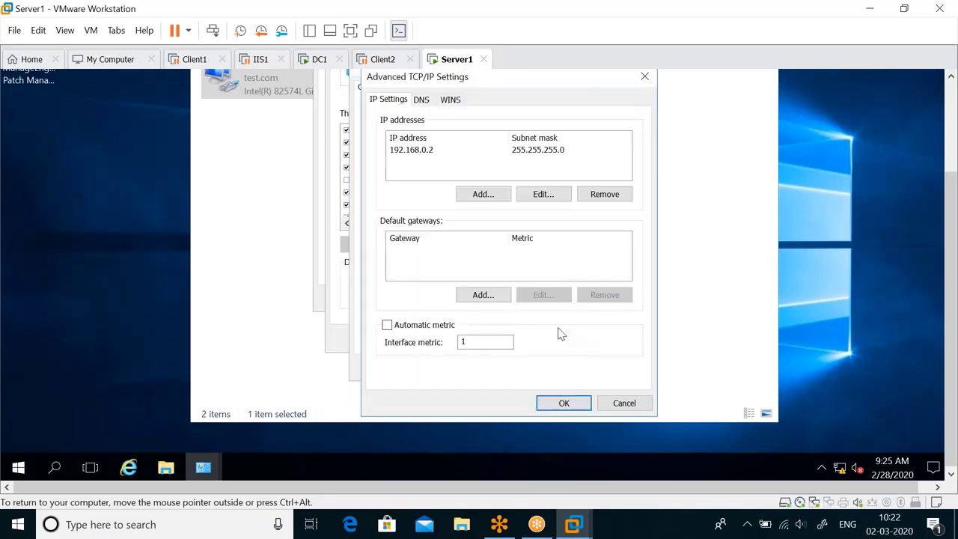
pyautogui.click(422, 99)
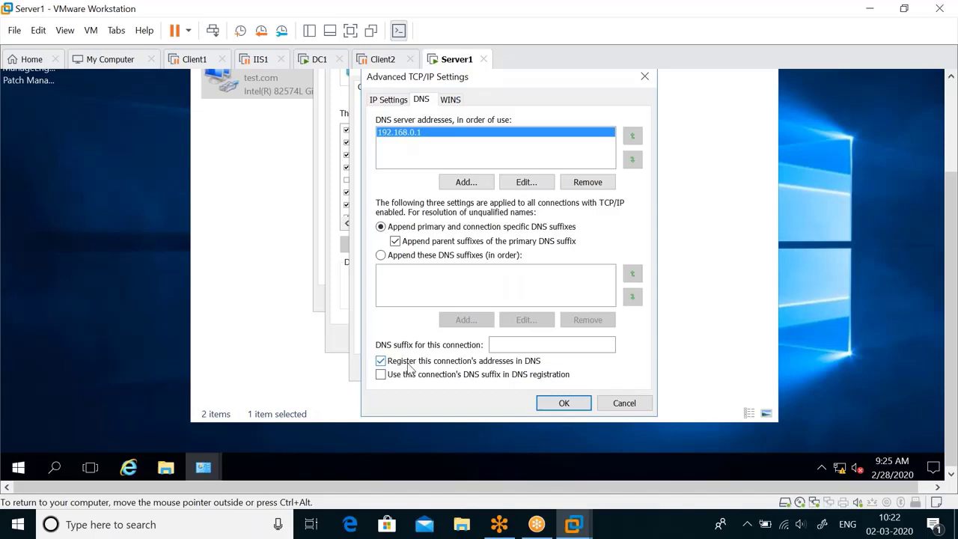
# Try clearing the option to register Ethernet0's addresses in DNS, check Server1's host record on DC1, and cancel the advanced settings on Server1.
pyautogui.click(381, 362)
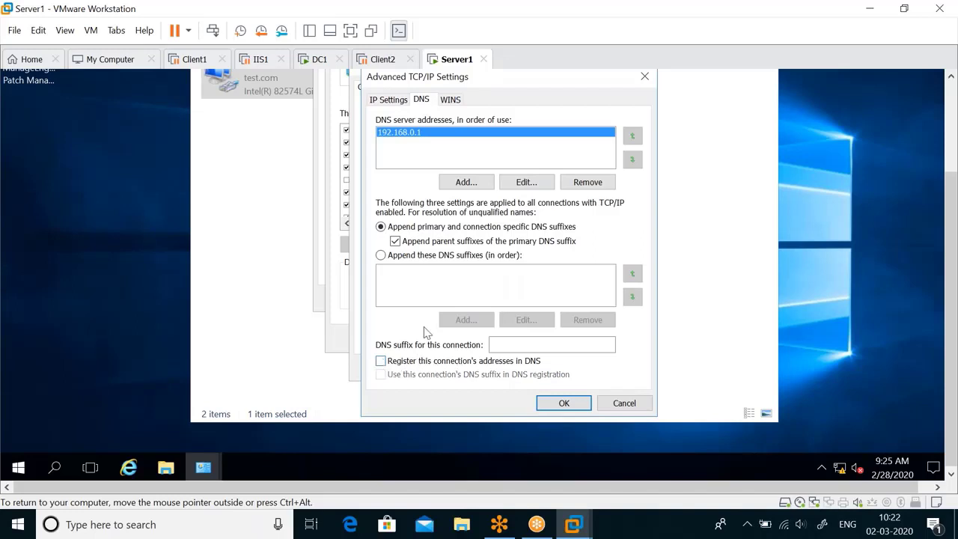
pyautogui.click(317, 59)
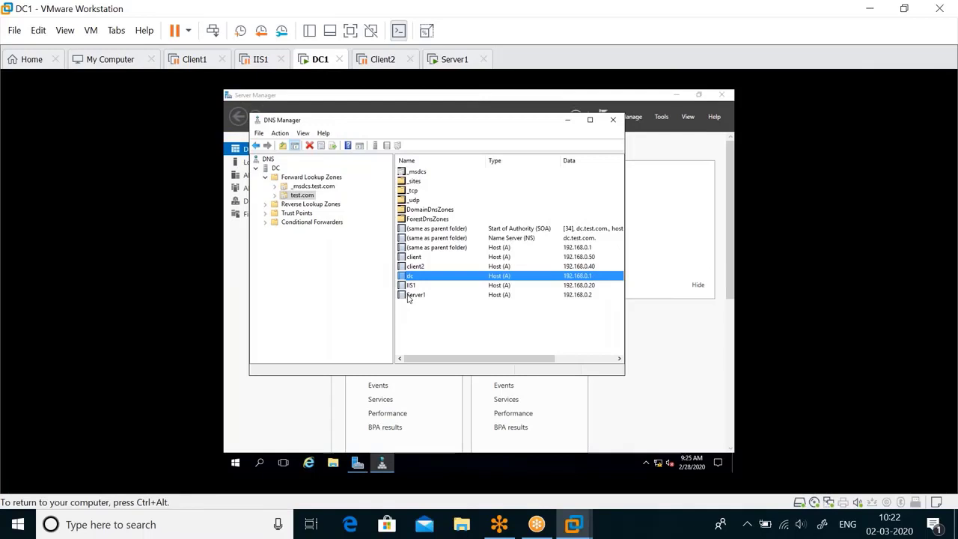
pyautogui.click(410, 295)
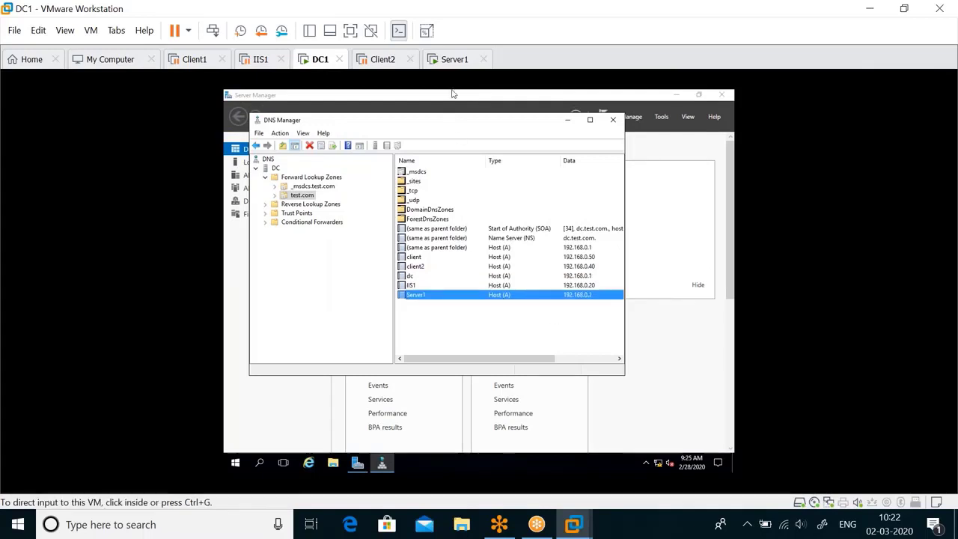
pyautogui.click(452, 63)
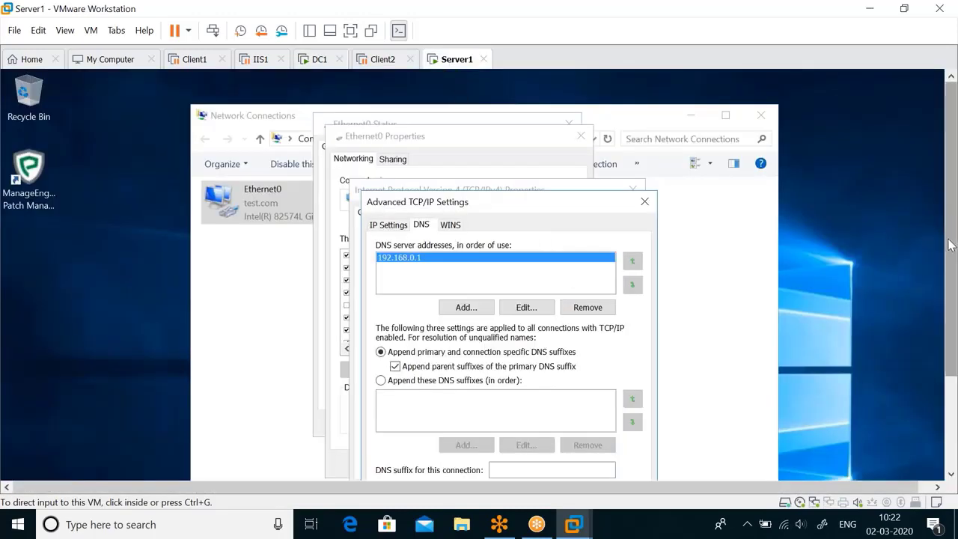
pyautogui.moveTo(952, 248); pyautogui.dragTo(941, 318)
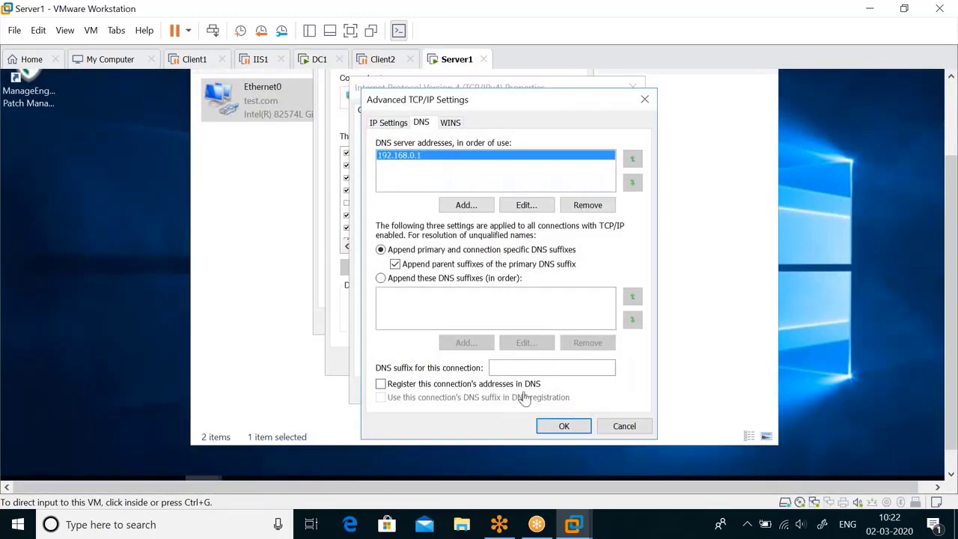
pyautogui.click(619, 426)
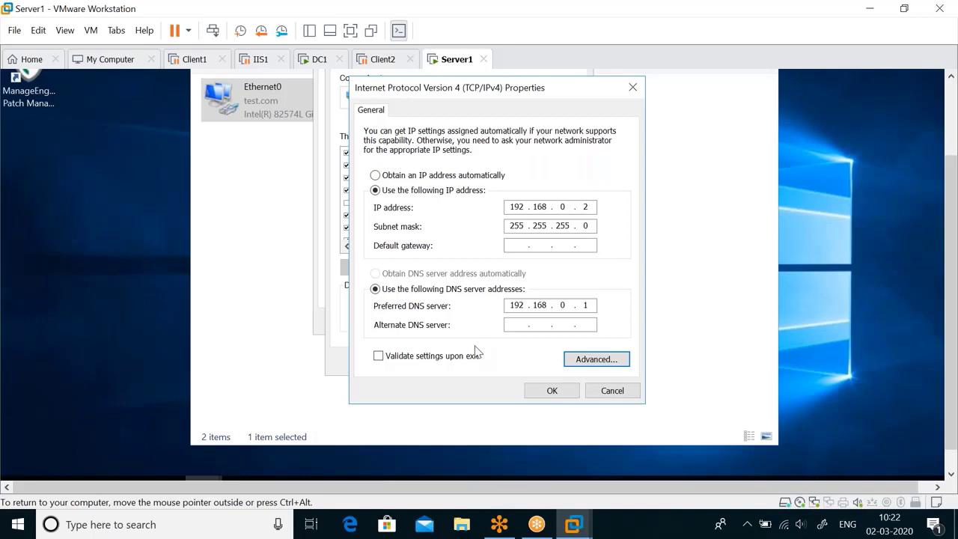
# Examine Server1's preferred DNS server address and its matching host (A) record in the test.com zone on DC1.
pyautogui.click(588, 305)
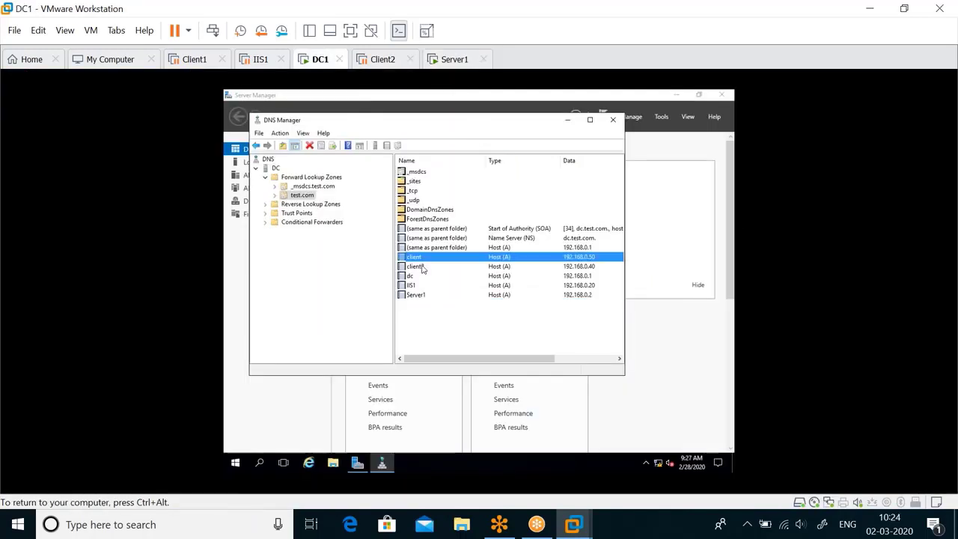
pyautogui.click(424, 294)
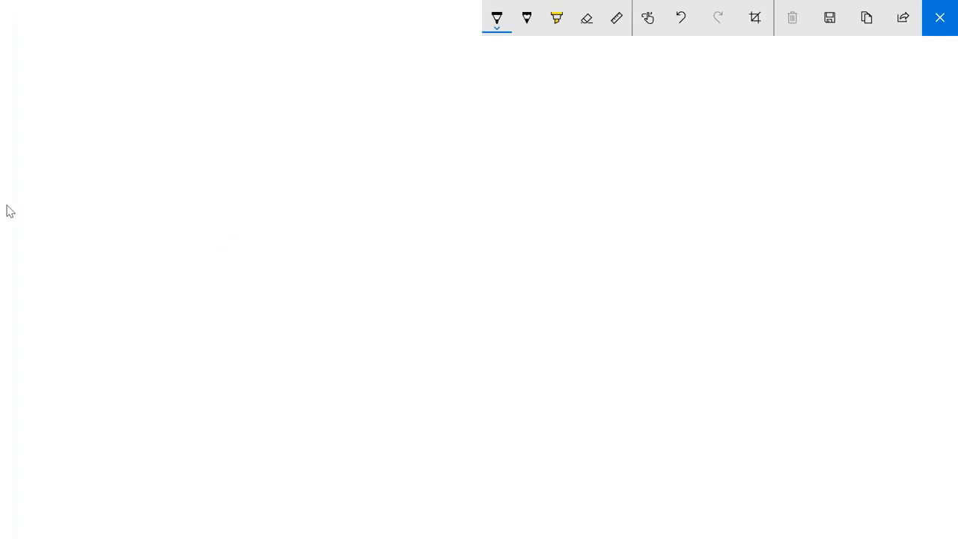
# On a blank Windows Ink sketch page, handwrite "DC" inside a box with "Installed AD" underlined beneath it.
pyautogui.moveTo(230, 131)
pyautogui.mouseDown()
pyautogui.moveTo(208, 159)
pyautogui.moveTo(244, 159)
pyautogui.mouseUp()
pyautogui.moveTo(268, 140)
pyautogui.mouseDown()
pyautogui.moveTo(261, 154)
pyautogui.moveTo(276, 152)
pyautogui.mouseUp()
pyautogui.moveTo(209, 121)
pyautogui.mouseDown()
pyautogui.moveTo(199, 179)
pyautogui.moveTo(306, 186)
pyautogui.mouseUp()
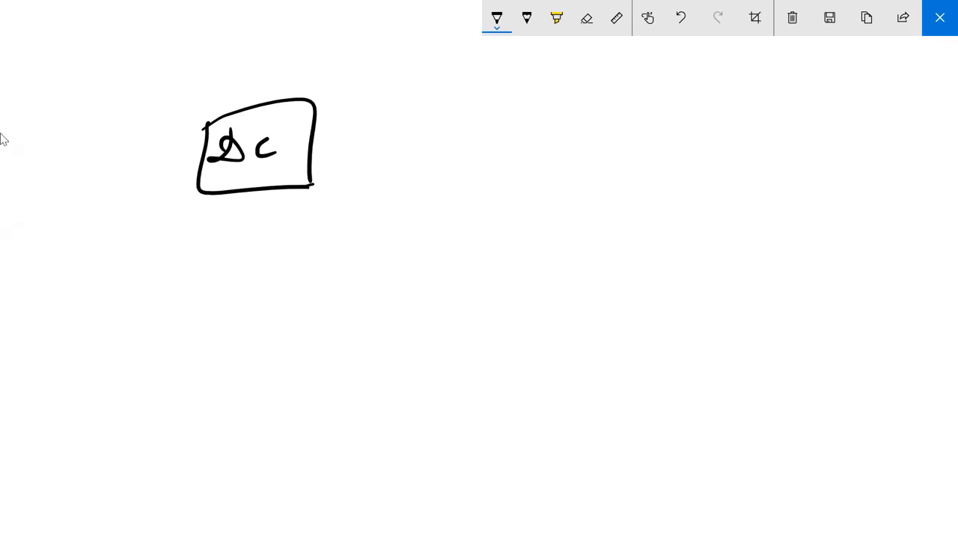
pyautogui.moveTo(191, 208)
pyautogui.mouseDown()
pyautogui.moveTo(199, 253)
pyautogui.moveTo(293, 204)
pyautogui.moveTo(321, 226)
pyautogui.moveTo(314, 232)
pyautogui.mouseUp()
pyautogui.moveTo(345, 200)
pyautogui.mouseDown()
pyautogui.moveTo(340, 222)
pyautogui.moveTo(359, 229)
pyautogui.moveTo(389, 218)
pyautogui.mouseUp()
pyautogui.moveTo(185, 270); pyautogui.dragTo(398, 243)
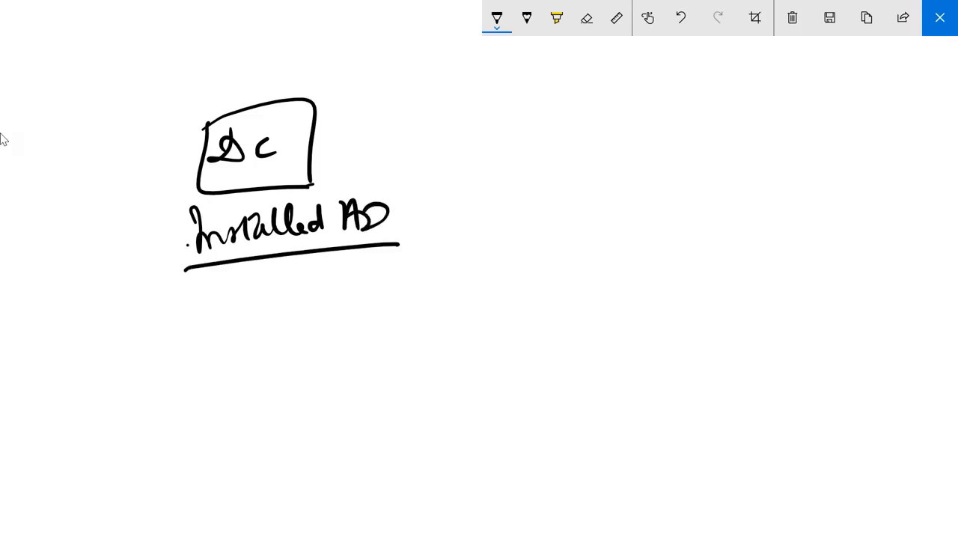
# Draw an arrow from "Installed AD" down to a handwritten, underlined "DNS" label below it.
pyautogui.moveTo(187, 241)
pyautogui.mouseDown()
pyautogui.moveTo(176, 334)
pyautogui.moveTo(193, 334)
pyautogui.mouseUp()
pyautogui.moveTo(192, 324); pyautogui.dragTo(195, 346)
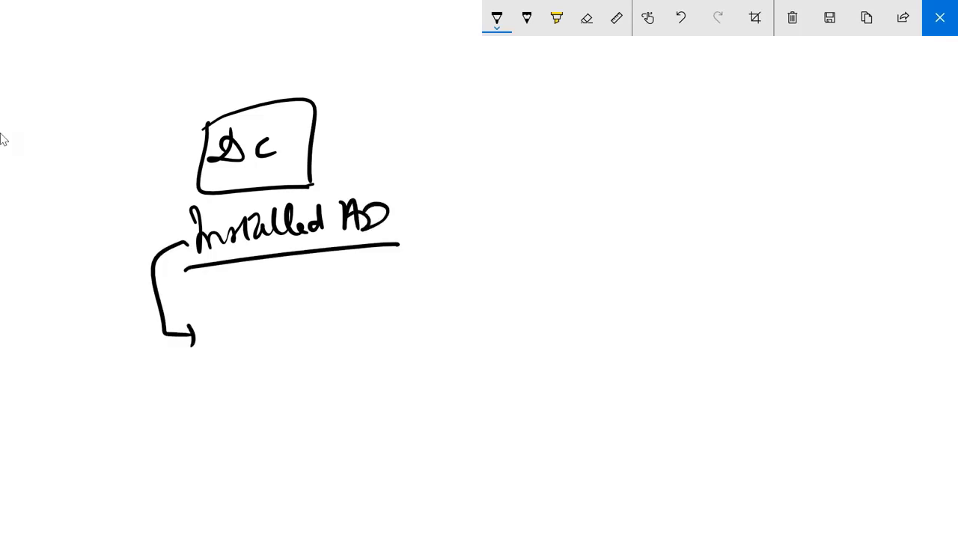
pyautogui.moveTo(215, 301)
pyautogui.mouseDown()
pyautogui.moveTo(238, 329)
pyautogui.moveTo(216, 299)
pyautogui.mouseUp()
pyautogui.moveTo(244, 331); pyautogui.dragTo(268, 299)
pyautogui.moveTo(281, 301)
pyautogui.mouseDown()
pyautogui.moveTo(269, 328)
pyautogui.moveTo(309, 331)
pyautogui.moveTo(317, 315)
pyautogui.moveTo(357, 307)
pyautogui.moveTo(385, 283)
pyautogui.mouseUp()
# Handwrite "Automatically Configured" on two lines beside the DNS label and underline the second line.
pyautogui.moveTo(385, 283)
pyautogui.mouseDown()
pyautogui.moveTo(390, 315)
pyautogui.moveTo(387, 300)
pyautogui.mouseUp()
pyautogui.moveTo(395, 298); pyautogui.dragTo(421, 277)
pyautogui.moveTo(416, 310)
pyautogui.mouseDown()
pyautogui.moveTo(437, 279)
pyautogui.moveTo(463, 292)
pyautogui.moveTo(479, 275)
pyautogui.moveTo(490, 280)
pyautogui.moveTo(487, 302)
pyautogui.moveTo(524, 301)
pyautogui.mouseUp()
pyautogui.moveTo(524, 300); pyautogui.dragTo(541, 301)
pyautogui.moveTo(541, 295); pyautogui.dragTo(555, 296)
pyautogui.moveTo(399, 353)
pyautogui.mouseDown()
pyautogui.moveTo(404, 374)
pyautogui.moveTo(422, 367)
pyautogui.mouseUp()
pyautogui.moveTo(437, 332); pyautogui.dragTo(433, 413)
pyautogui.moveTo(438, 367)
pyautogui.mouseDown()
pyautogui.moveTo(457, 360)
pyautogui.moveTo(450, 404)
pyautogui.mouseUp()
pyautogui.moveTo(464, 362)
pyautogui.mouseDown()
pyautogui.moveTo(477, 371)
pyautogui.moveTo(508, 365)
pyautogui.moveTo(516, 341)
pyautogui.mouseUp()
pyautogui.moveTo(394, 397); pyautogui.dragTo(519, 382)
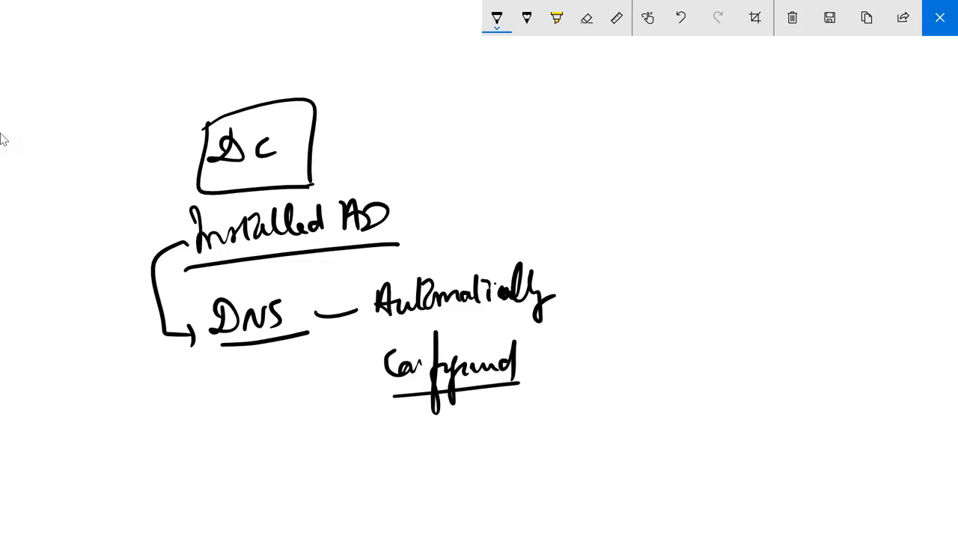
# Handwrite an underlined "Client" label across from the DC box, and draw boxes around the DNS and Client labels.
pyautogui.moveTo(697, 134); pyautogui.dragTo(727, 169)
pyautogui.moveTo(727, 156); pyautogui.dragTo(748, 168)
pyautogui.moveTo(745, 167)
pyautogui.mouseDown()
pyautogui.moveTo(760, 156)
pyautogui.moveTo(782, 160)
pyautogui.mouseUp()
pyautogui.moveTo(785, 138); pyautogui.dragTo(789, 165)
pyautogui.moveTo(790, 141); pyautogui.dragTo(810, 136)
pyautogui.moveTo(697, 182); pyautogui.dragTo(804, 172)
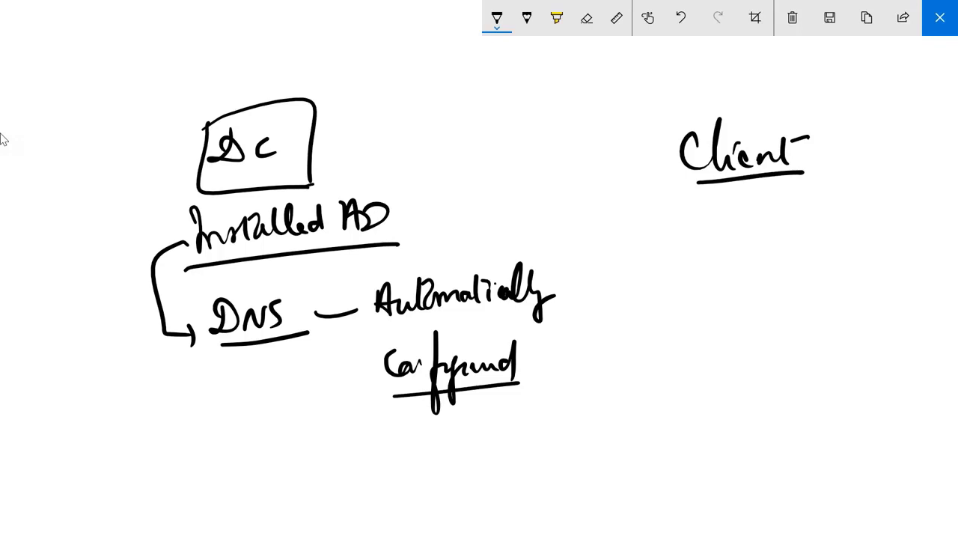
pyautogui.moveTo(208, 301)
pyautogui.mouseDown()
pyautogui.moveTo(212, 346)
pyautogui.moveTo(314, 335)
pyautogui.mouseUp()
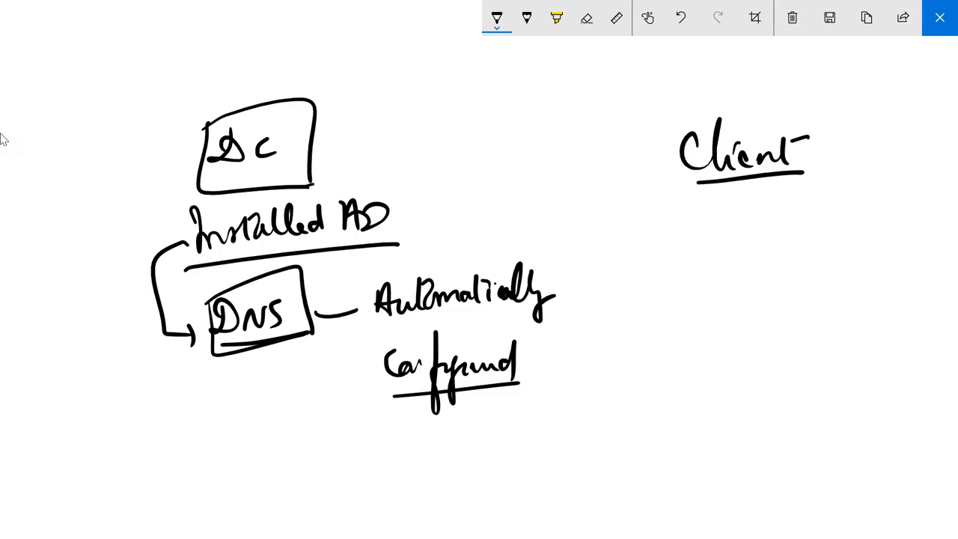
pyautogui.moveTo(668, 116)
pyautogui.mouseDown()
pyautogui.moveTo(665, 178)
pyautogui.moveTo(804, 174)
pyautogui.mouseUp()
pyautogui.moveTo(666, 117)
pyautogui.mouseDown()
pyautogui.moveTo(808, 90)
pyautogui.moveTo(826, 170)
pyautogui.mouseUp()
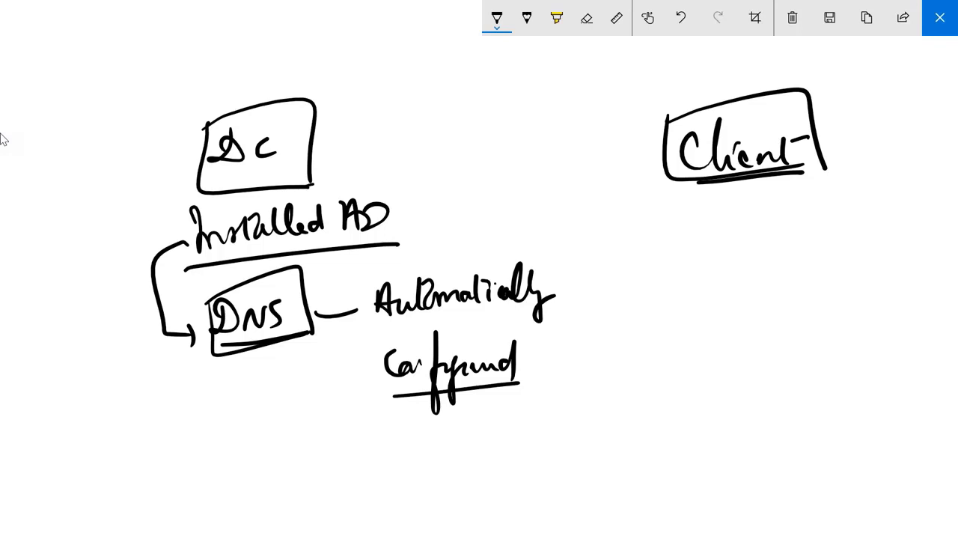
# Handwrite the IP address 192.168.0.1 below the Client box and underline it.
pyautogui.moveTo(704, 244)
pyautogui.mouseDown()
pyautogui.moveTo(705, 274)
pyautogui.moveTo(742, 263)
pyautogui.mouseUp()
pyautogui.click(751, 258)
pyautogui.moveTo(761, 237)
pyautogui.mouseDown()
pyautogui.moveTo(759, 257)
pyautogui.moveTo(818, 252)
pyautogui.mouseUp()
pyautogui.click(796, 234)
pyautogui.click(802, 254)
pyautogui.click(836, 252)
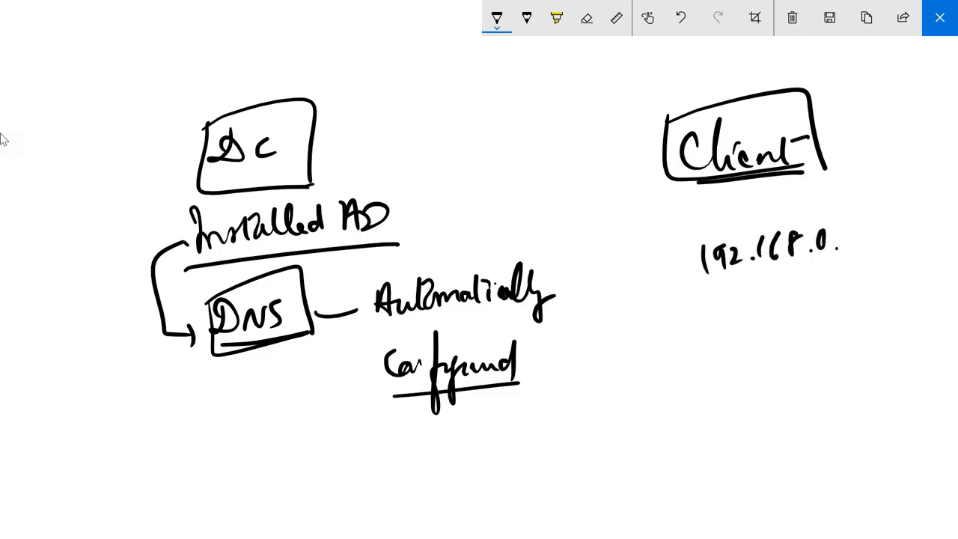
pyautogui.moveTo(855, 224); pyautogui.dragTo(853, 253)
pyautogui.moveTo(699, 298); pyautogui.dragTo(872, 266)
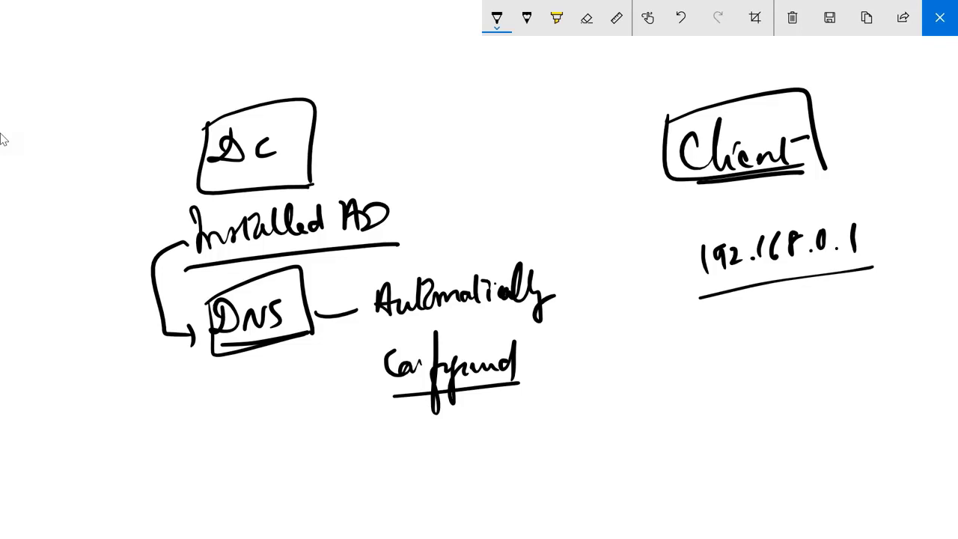
# Draw an arrow from the Client box to the DNS box and handwrite an underlined "Name IP add" below DNS.
pyautogui.moveTo(663, 178)
pyautogui.mouseDown()
pyautogui.moveTo(576, 193)
pyautogui.moveTo(315, 299)
pyautogui.moveTo(336, 307)
pyautogui.mouseUp()
pyautogui.moveTo(229, 387)
pyautogui.mouseDown()
pyautogui.moveTo(220, 427)
pyautogui.moveTo(295, 397)
pyautogui.mouseUp()
pyautogui.moveTo(305, 376)
pyautogui.mouseDown()
pyautogui.moveTo(312, 395)
pyautogui.moveTo(320, 393)
pyautogui.mouseUp()
pyautogui.moveTo(326, 374); pyautogui.dragTo(322, 389)
pyautogui.moveTo(337, 368); pyautogui.dragTo(349, 376)
pyautogui.moveTo(361, 354)
pyautogui.mouseDown()
pyautogui.moveTo(361, 374)
pyautogui.moveTo(370, 369)
pyautogui.mouseUp()
pyautogui.moveTo(237, 438); pyautogui.dragTo(372, 387)
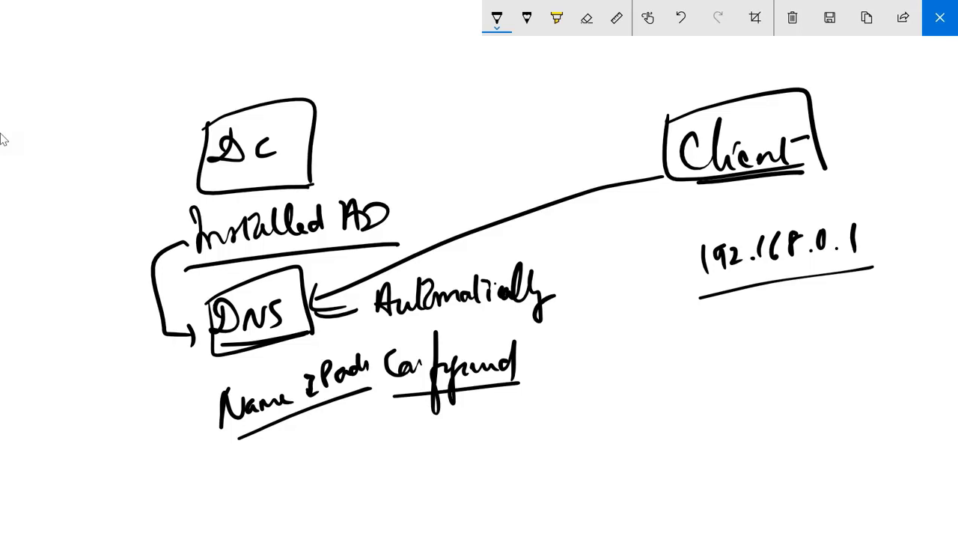
# Add the number 1 to the boxed Client label and handwrite an underlined "Client 2" below the IP address.
pyautogui.moveTo(738, 364)
pyautogui.mouseDown()
pyautogui.moveTo(748, 391)
pyautogui.moveTo(785, 391)
pyautogui.moveTo(799, 377)
pyautogui.mouseUp()
pyautogui.moveTo(806, 143)
pyautogui.mouseDown()
pyautogui.moveTo(805, 167)
pyautogui.moveTo(805, 144)
pyautogui.mouseUp()
pyautogui.moveTo(796, 169); pyautogui.dragTo(824, 169)
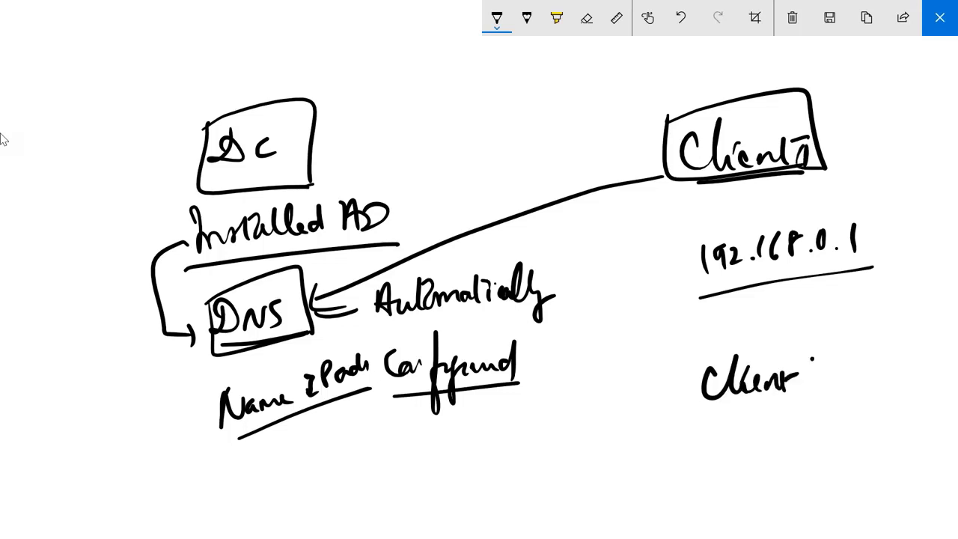
pyautogui.moveTo(810, 364); pyautogui.dragTo(837, 380)
pyautogui.moveTo(712, 416); pyautogui.dragTo(844, 405)
# Handwrite "Ping Client 1" beneath the Client 2 label and underline it.
pyautogui.moveTo(681, 440); pyautogui.dragTo(706, 457)
pyautogui.moveTo(719, 437)
pyautogui.mouseDown()
pyautogui.moveTo(727, 464)
pyautogui.moveTo(742, 443)
pyautogui.mouseUp()
pyautogui.moveTo(756, 432)
pyautogui.mouseDown()
pyautogui.moveTo(757, 453)
pyautogui.moveTo(833, 434)
pyautogui.moveTo(842, 449)
pyautogui.mouseUp()
pyautogui.moveTo(829, 451); pyautogui.dragTo(855, 450)
pyautogui.moveTo(675, 483); pyautogui.dragTo(837, 463)
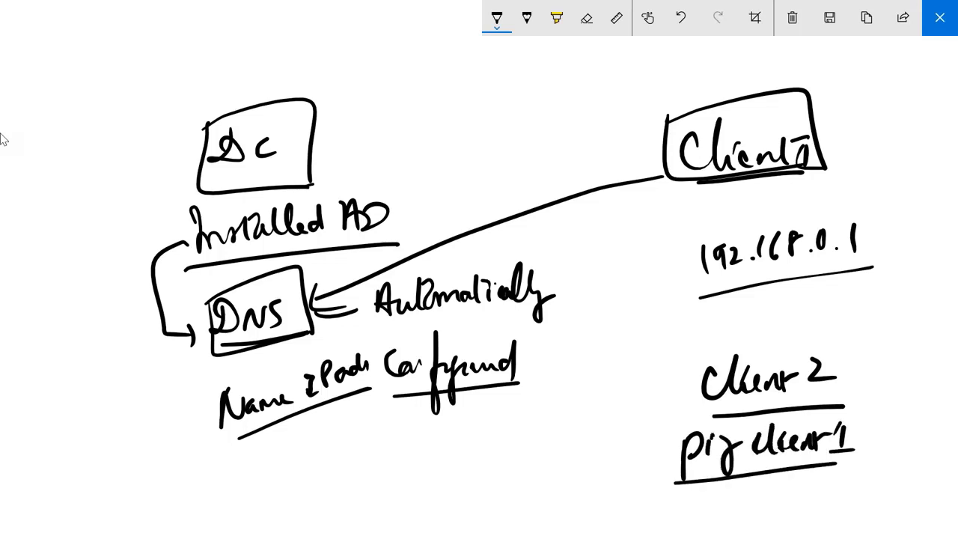